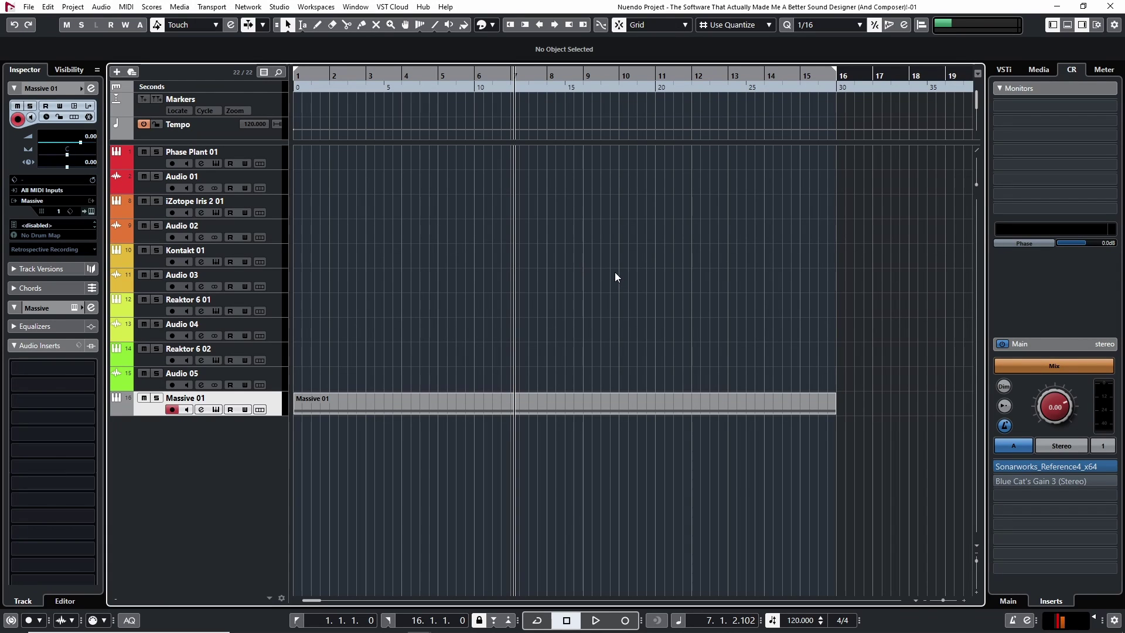
# Open the Sonarworks_Reference4_x64 insert from the control room, move its window clear of the track list, and check the calibration profile choices.
pyautogui.click(1026, 466)
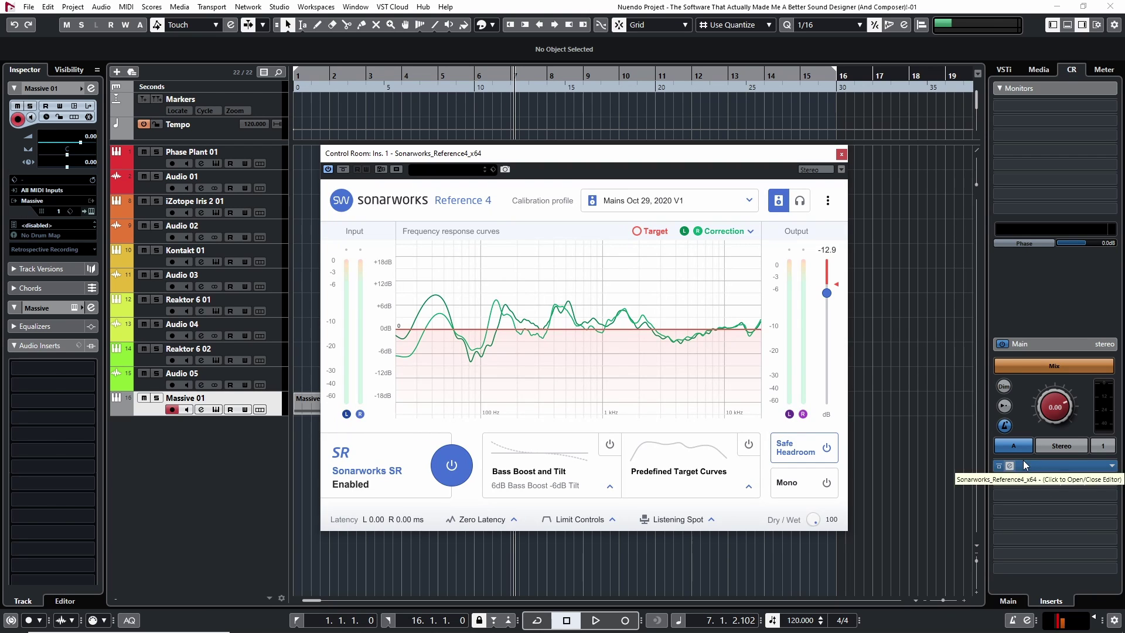
pyautogui.moveTo(578, 154); pyautogui.dragTo(682, 137)
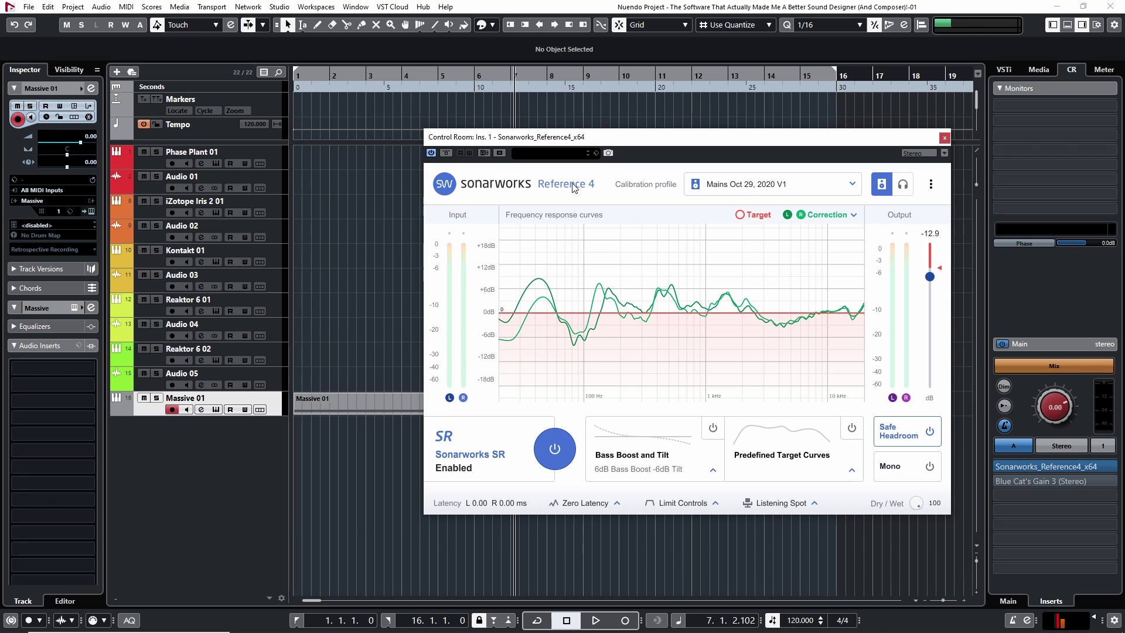
pyautogui.moveTo(773, 146); pyautogui.dragTo(794, 165)
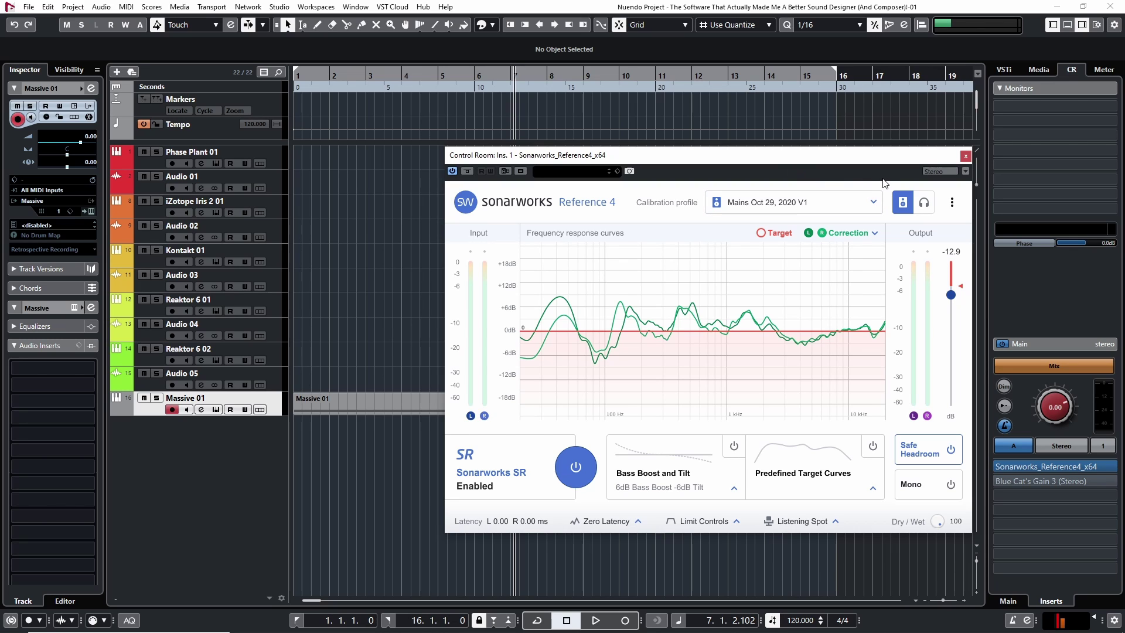
pyautogui.moveTo(828, 156); pyautogui.dragTo(826, 159)
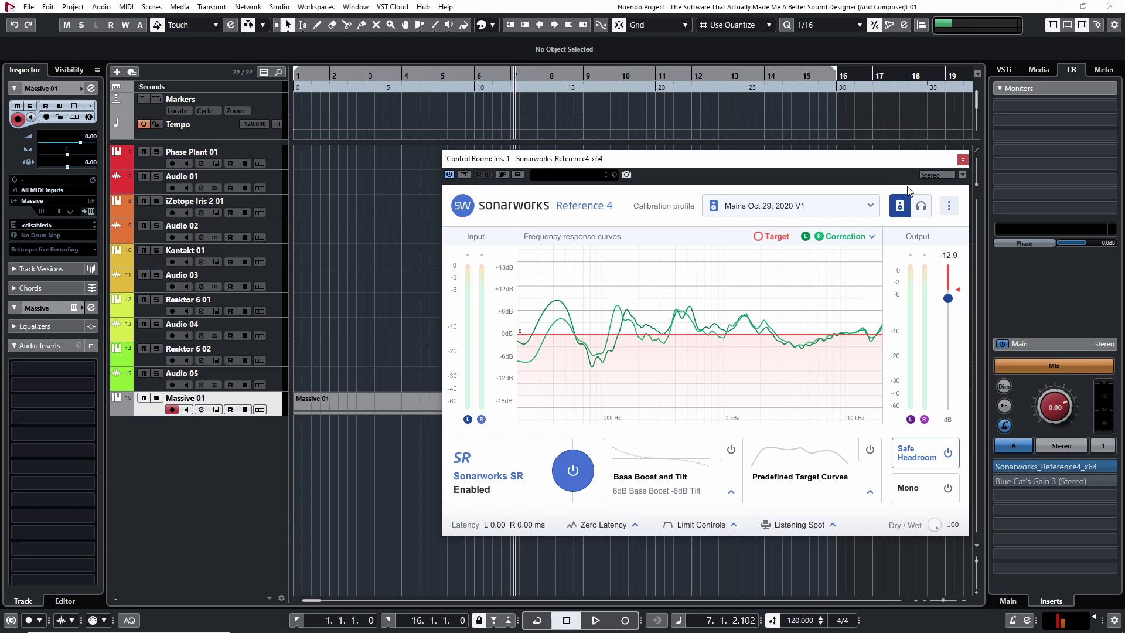
pyautogui.click(870, 206)
pyautogui.click(869, 206)
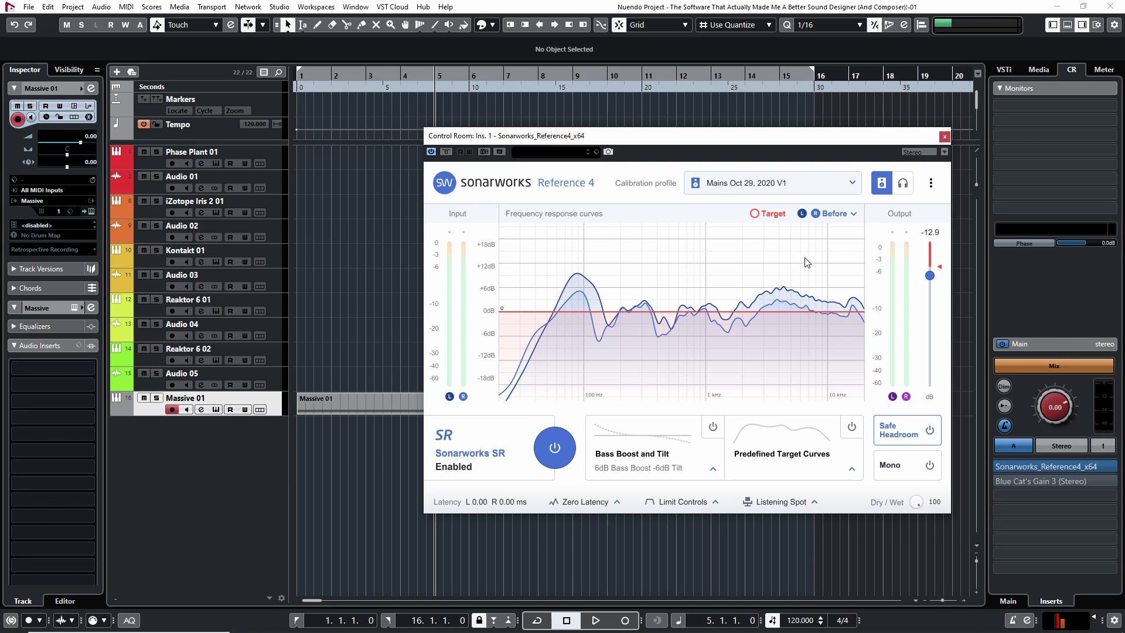
# Show the Correction curve instead of the Before curve in the Reference 4 frequency response graph.
pyautogui.click(854, 214)
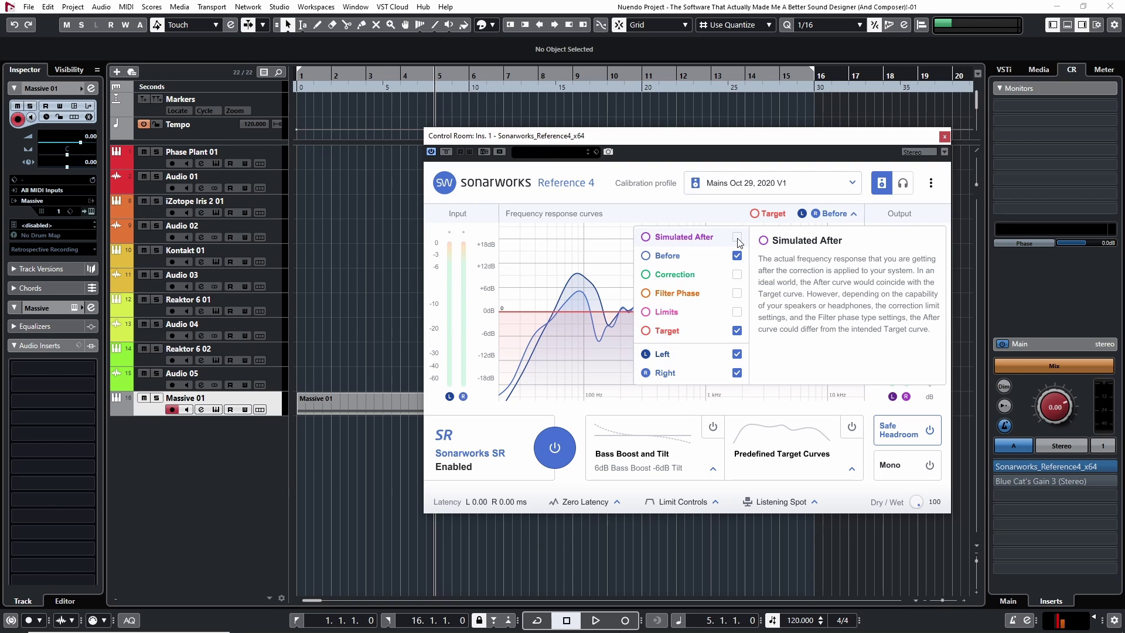
pyautogui.click(736, 274)
pyautogui.click(737, 256)
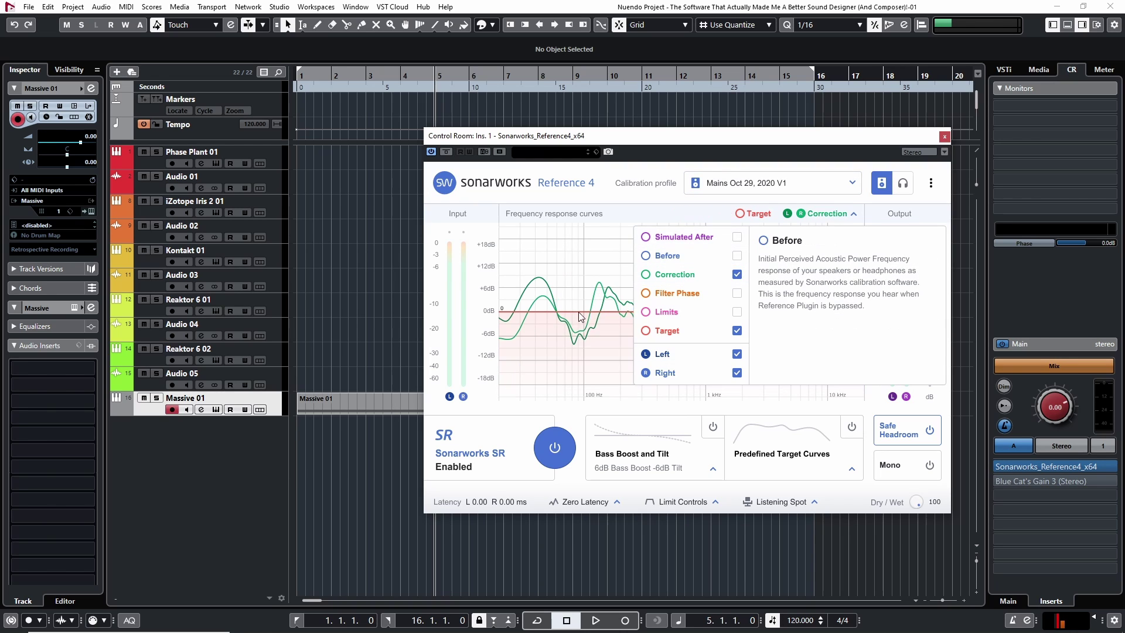
pyautogui.click(602, 226)
# Display the Before curve alongside the Correction curve to compare the two responses.
pyautogui.click(851, 214)
pyautogui.click(737, 255)
pyautogui.click(583, 261)
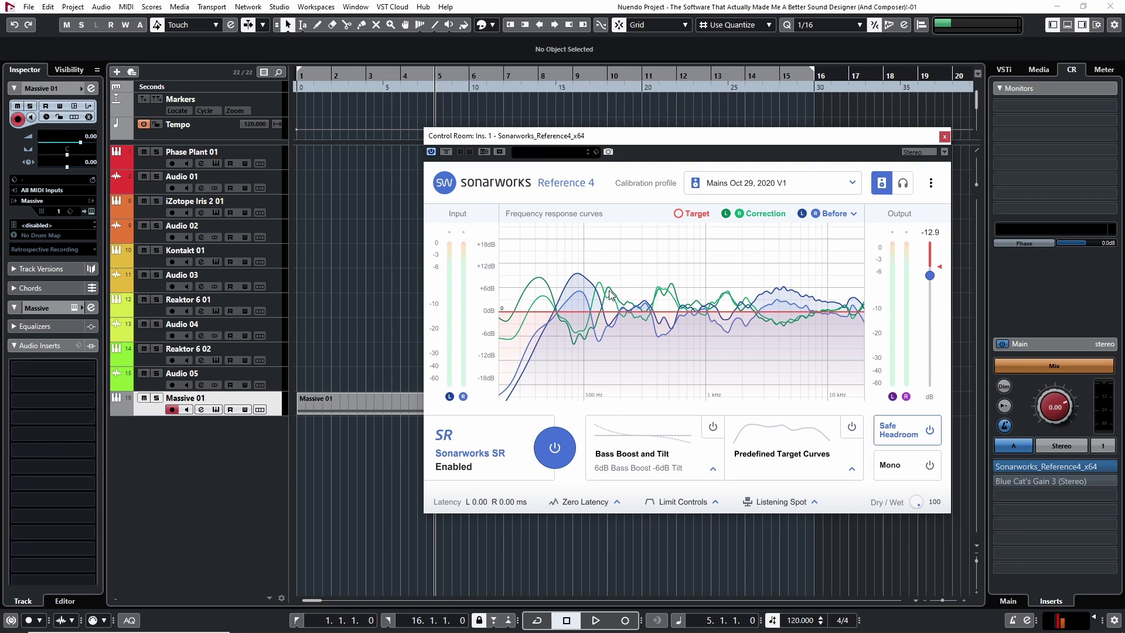
# Replace the Before and Correction curves with the Simulated After curve, and close the plugin window after viewing it.
pyautogui.click(854, 214)
pyautogui.click(737, 256)
pyautogui.click(737, 274)
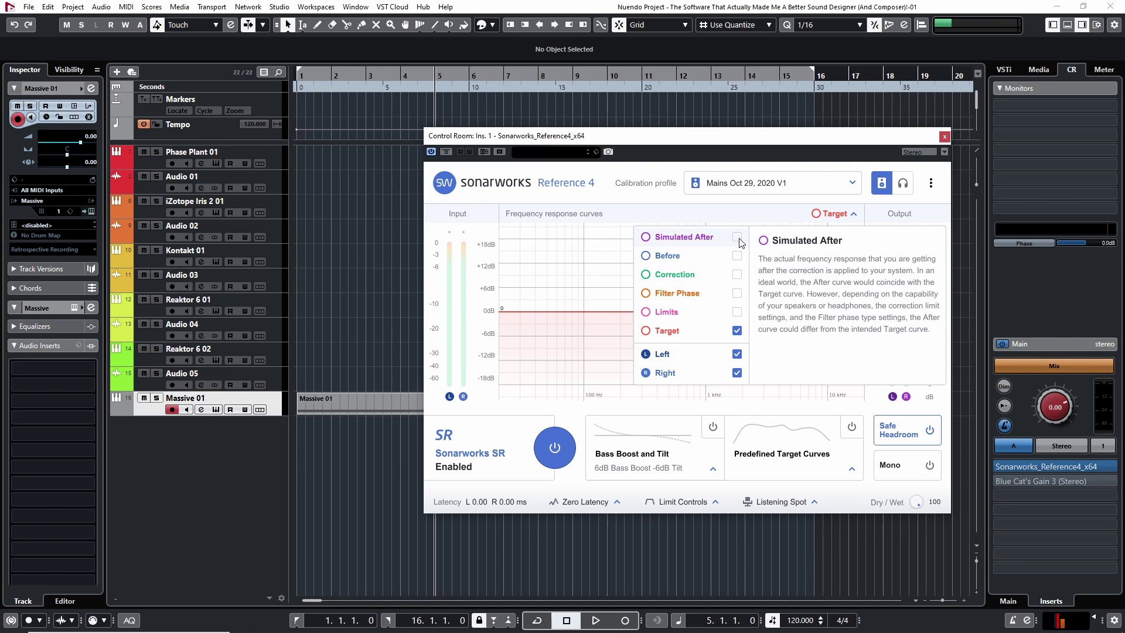
pyautogui.click(736, 236)
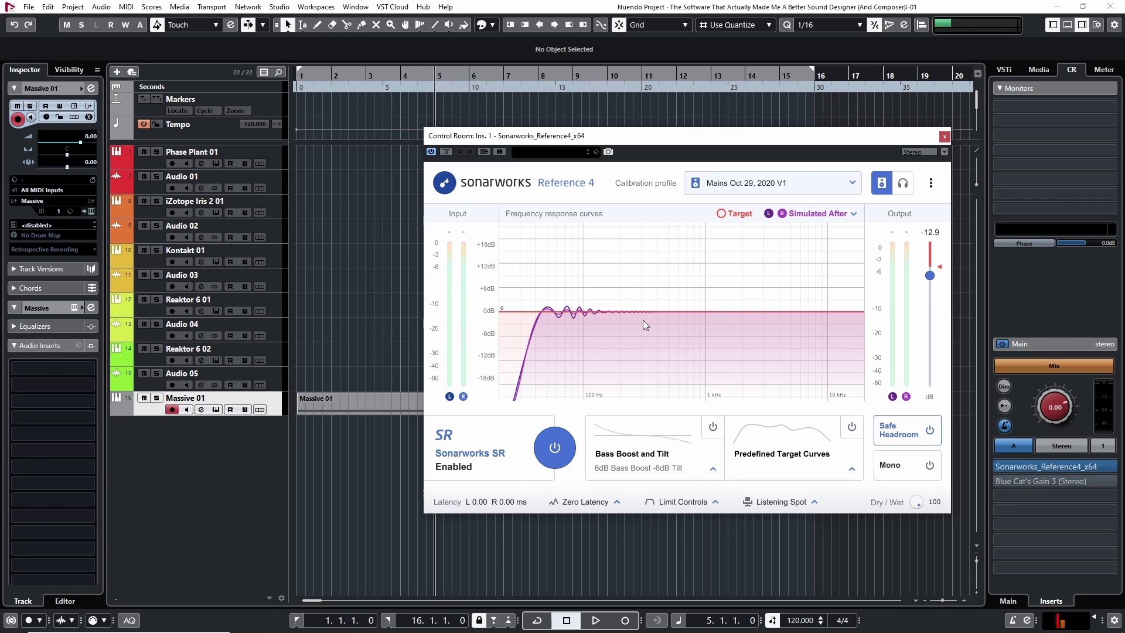
pyautogui.click(945, 137)
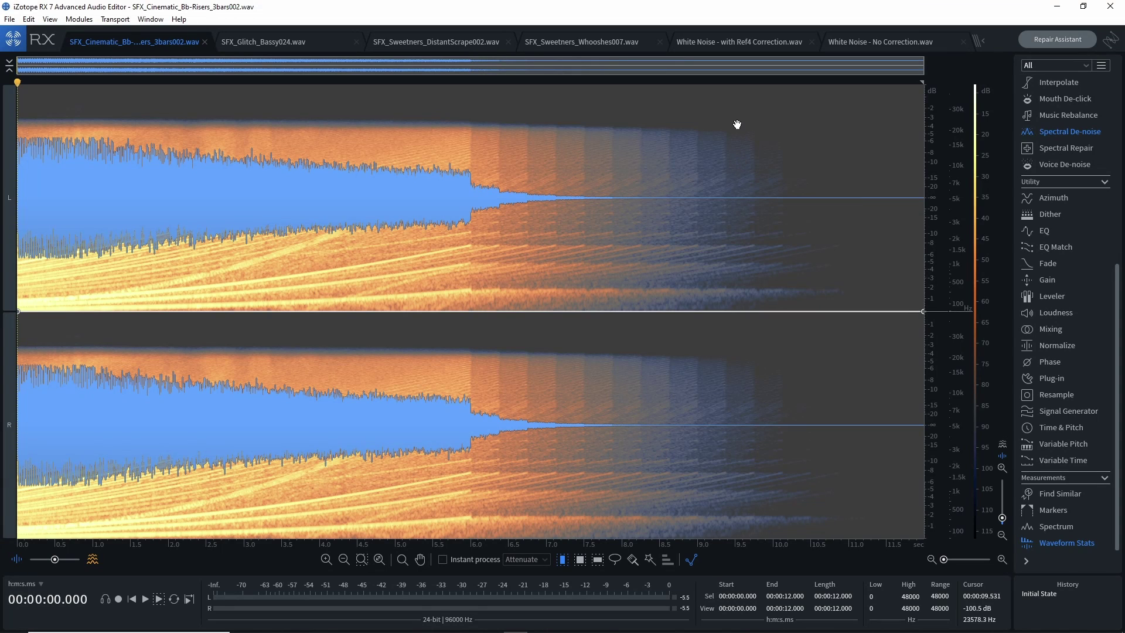
# In iZotope RX, view both white noise files and open the Spectrum Analyzer for White Noise - No Correction.wav.
pyautogui.click(728, 44)
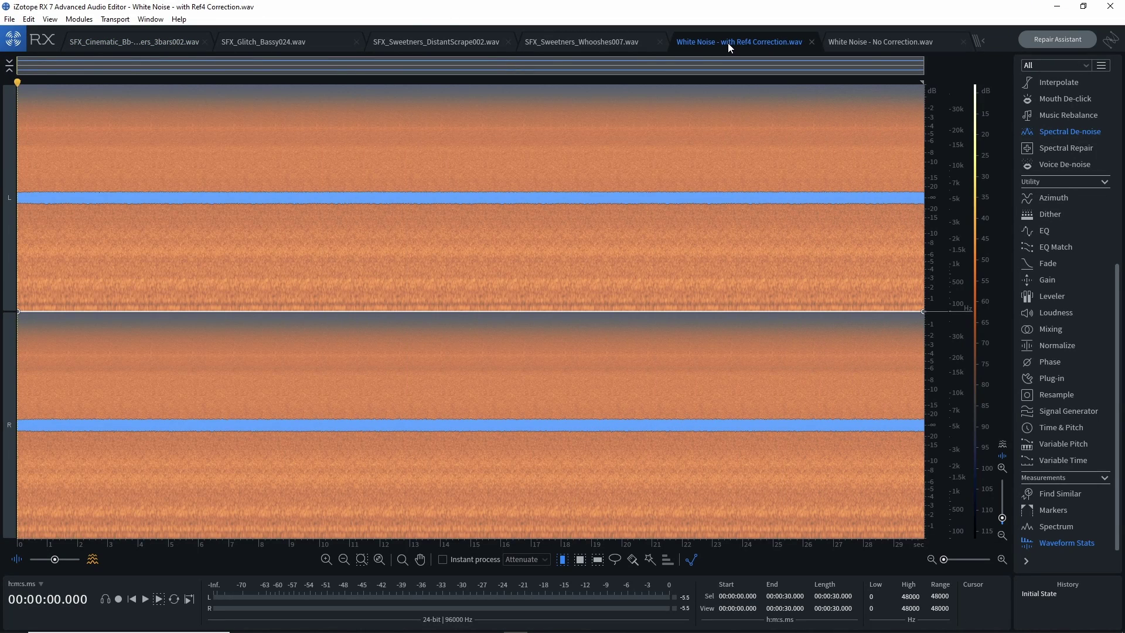
pyautogui.click(874, 44)
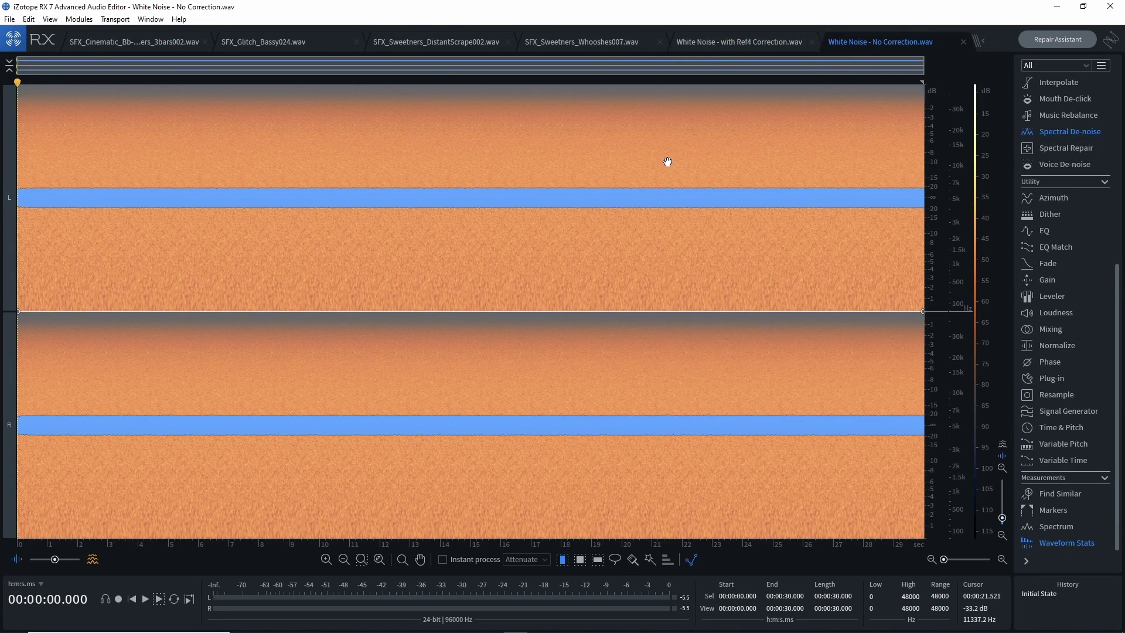
pyautogui.click(1053, 527)
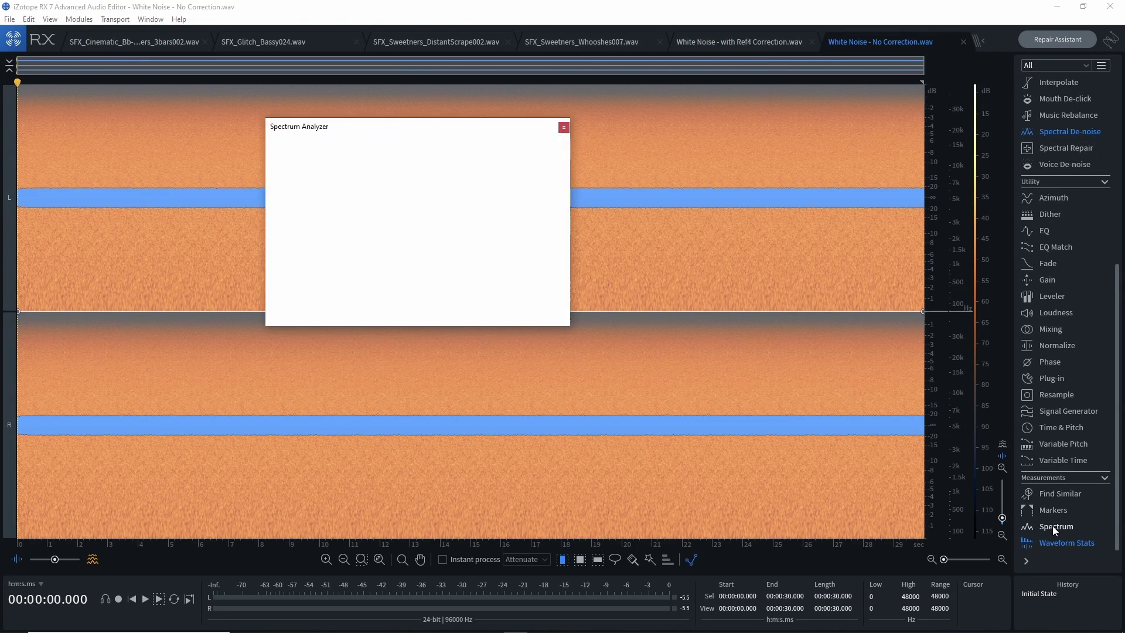
pyautogui.moveTo(504, 127); pyautogui.dragTo(689, 132)
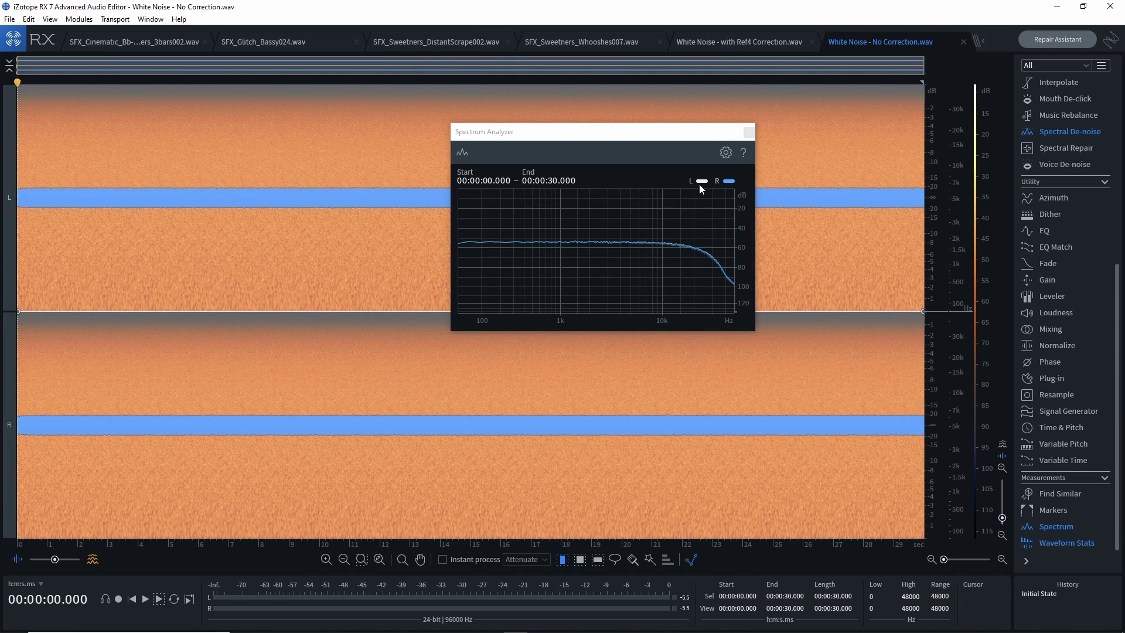
# Reopen the Spectrum Analyzer on White Noise - with Ref4 Correction.wav to view the corrected noise spectrum.
pyautogui.click(758, 40)
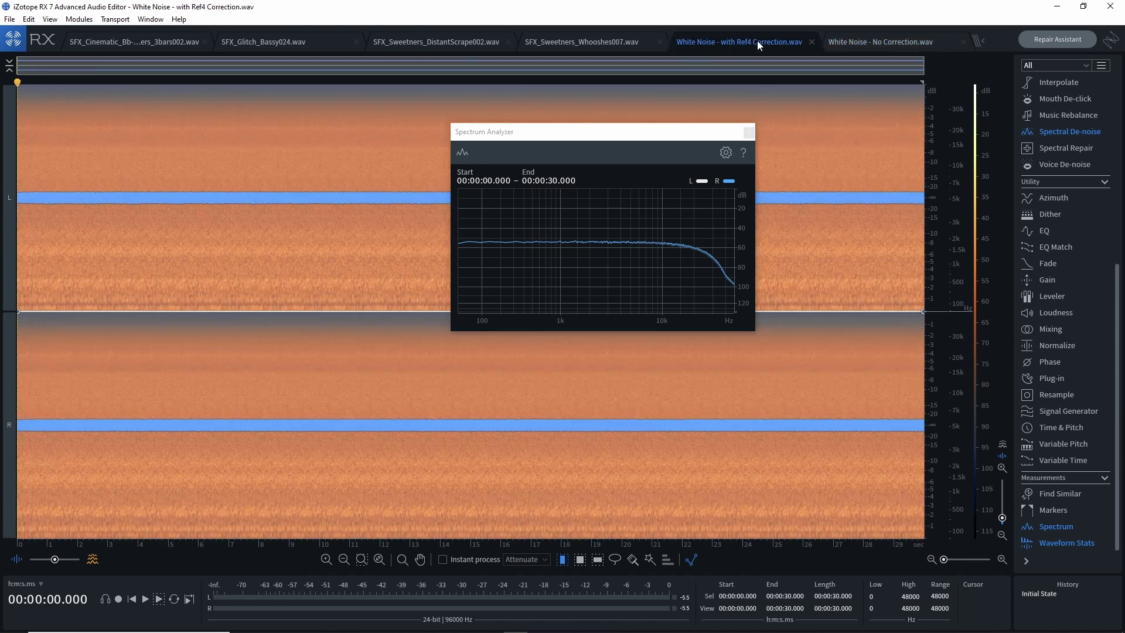
pyautogui.click(748, 132)
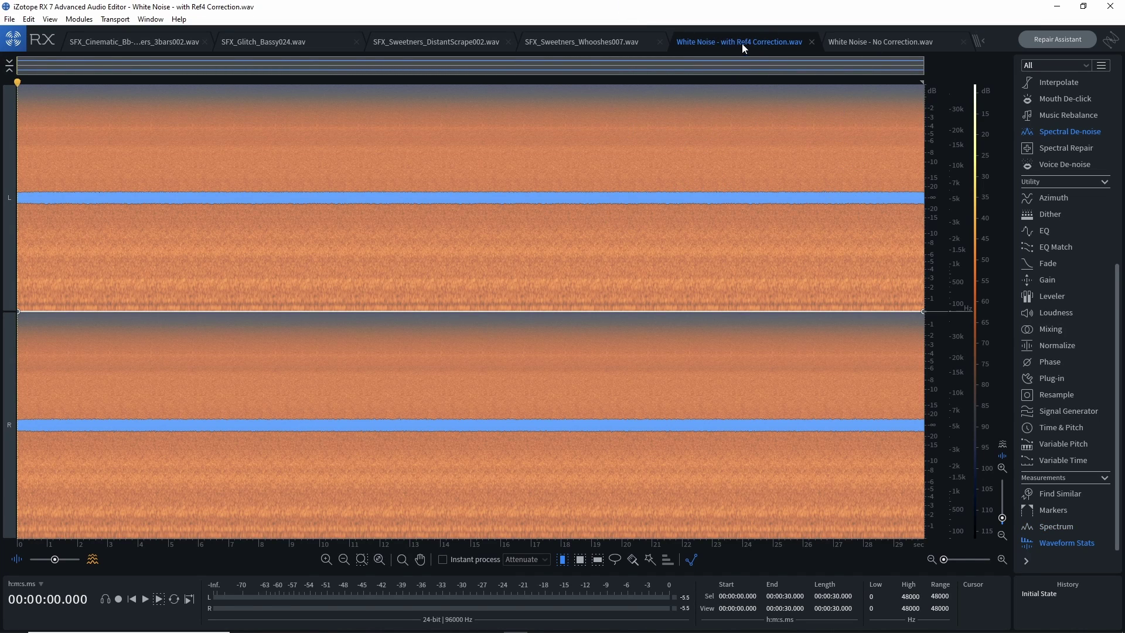
pyautogui.click(1052, 528)
pyautogui.moveTo(660, 143); pyautogui.dragTo(721, 195)
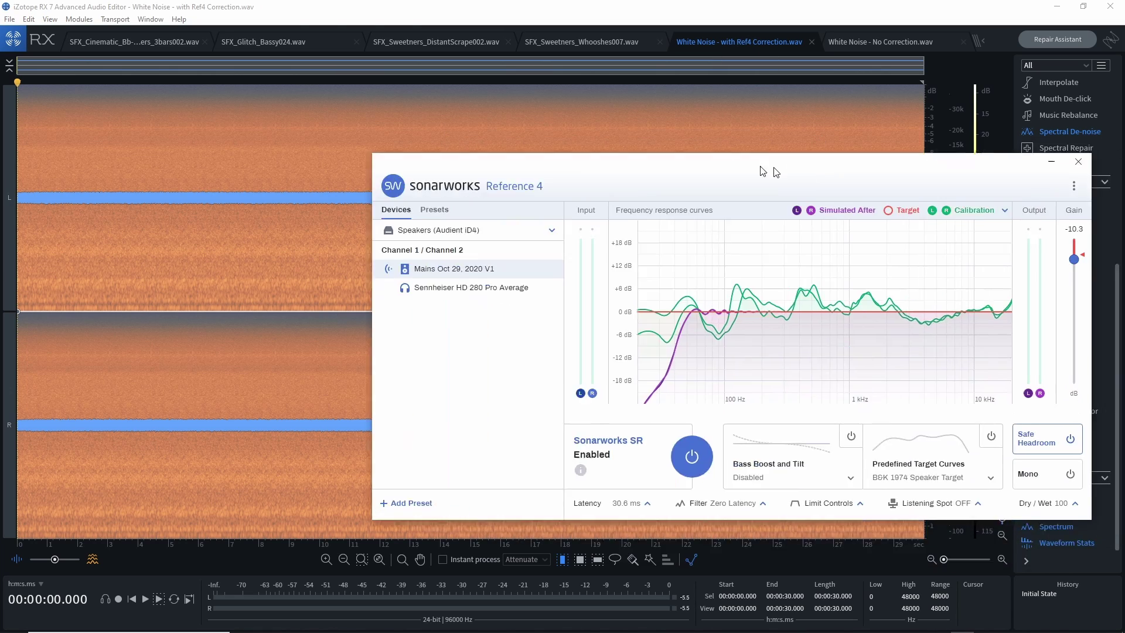
# Arrange the Sonarworks Reference 4 window and the Spectrum Analyzer side by side to compare their curves.
pyautogui.moveTo(772, 170); pyautogui.dragTo(385, 143)
pyautogui.moveTo(757, 185); pyautogui.dragTo(892, 183)
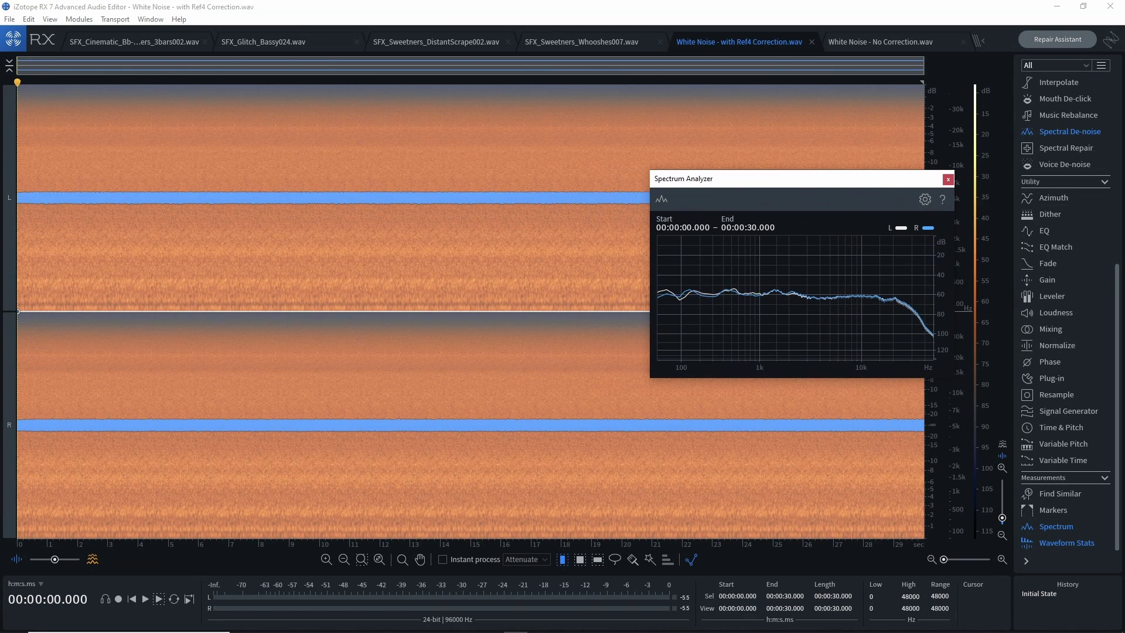
pyautogui.hotkey('alt', 'Tab')
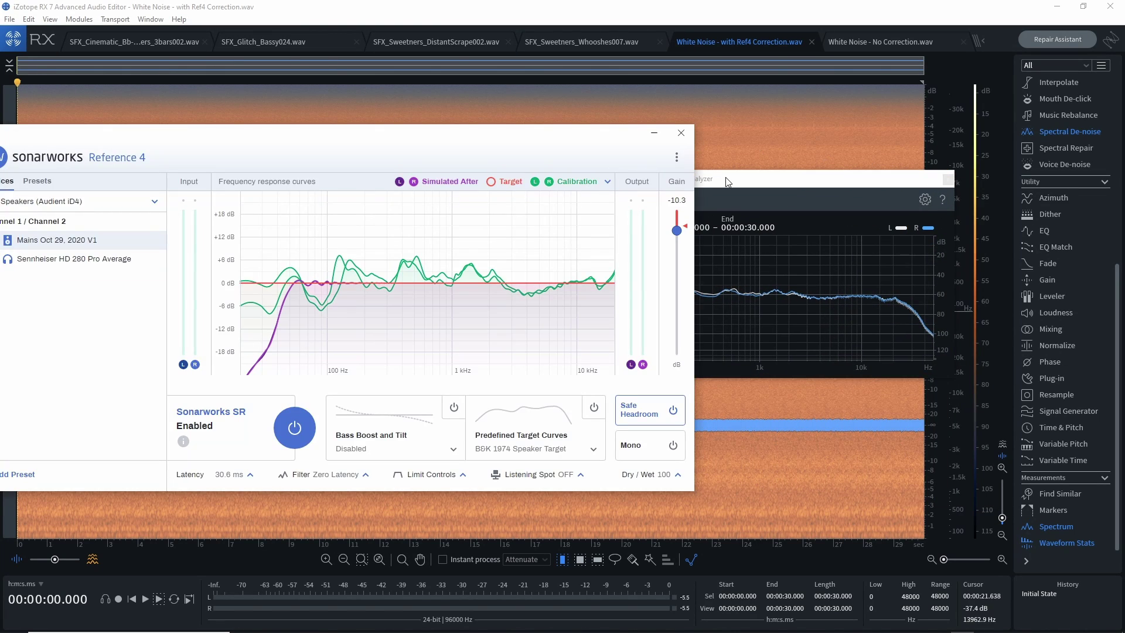
pyautogui.moveTo(587, 136); pyautogui.dragTo(539, 124)
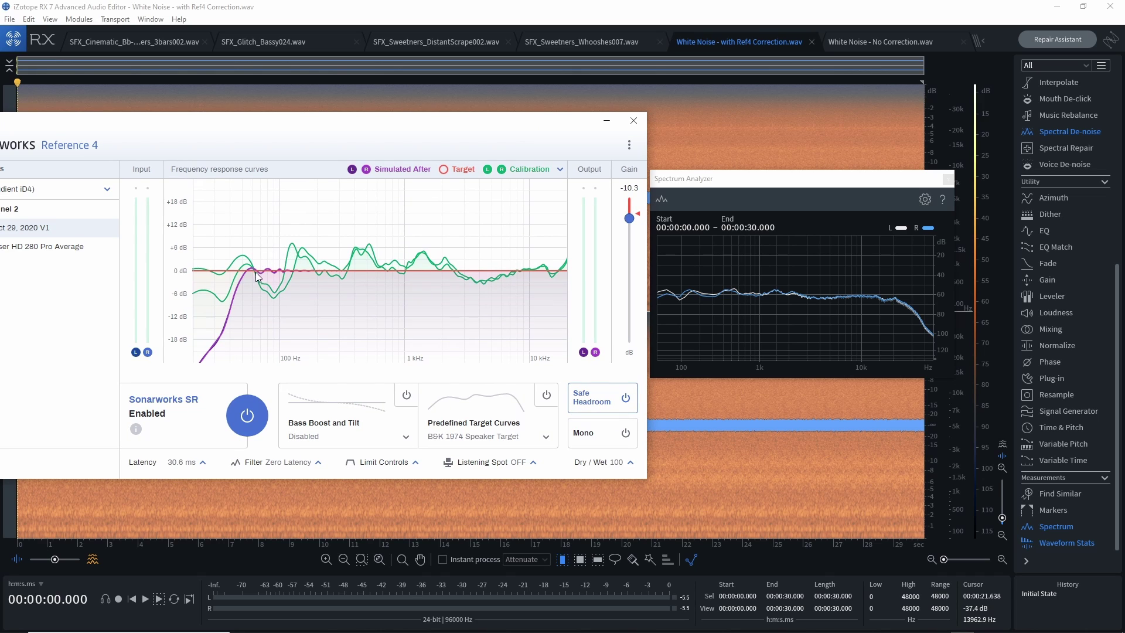
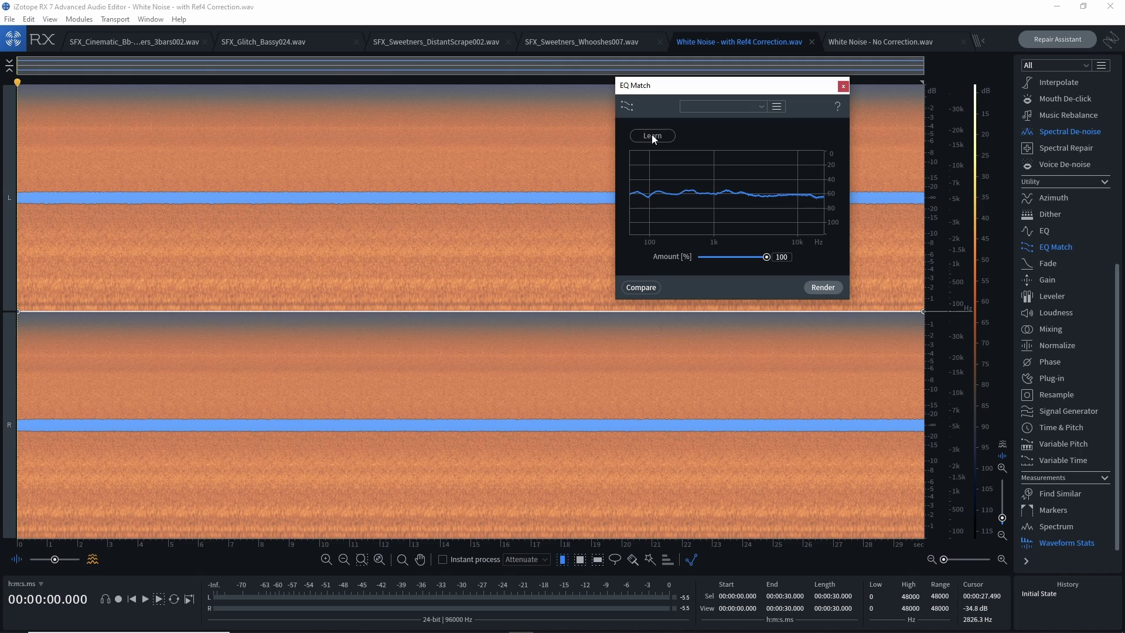
# Learn the EQ Match profile from White Noise - with Ref4 Correction.wav and close the module.
pyautogui.click(652, 135)
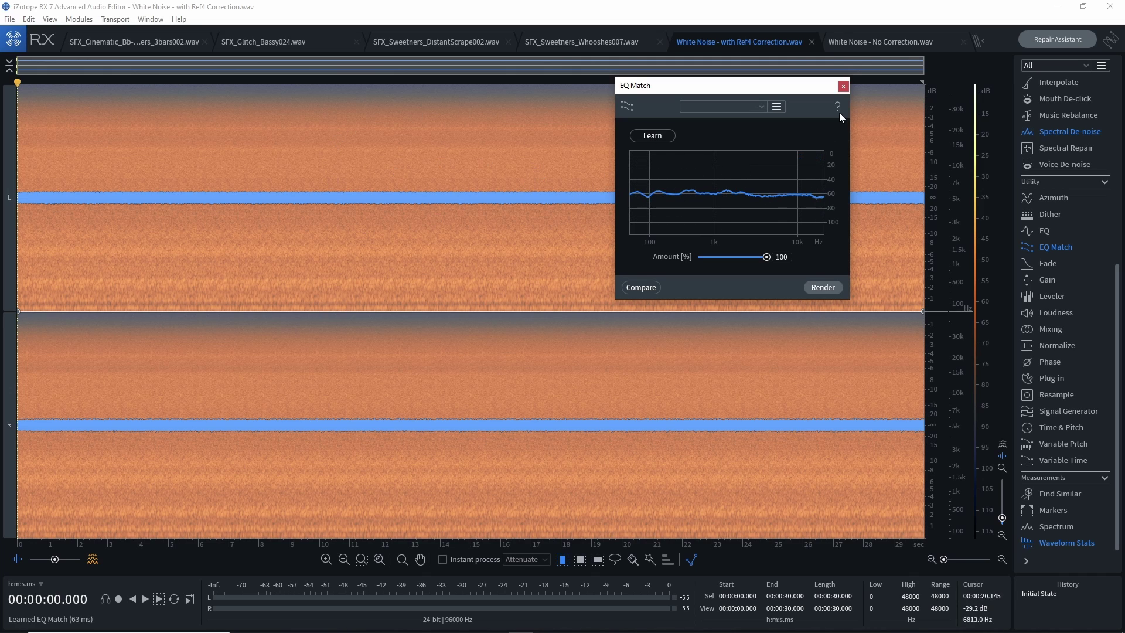
pyautogui.click(843, 86)
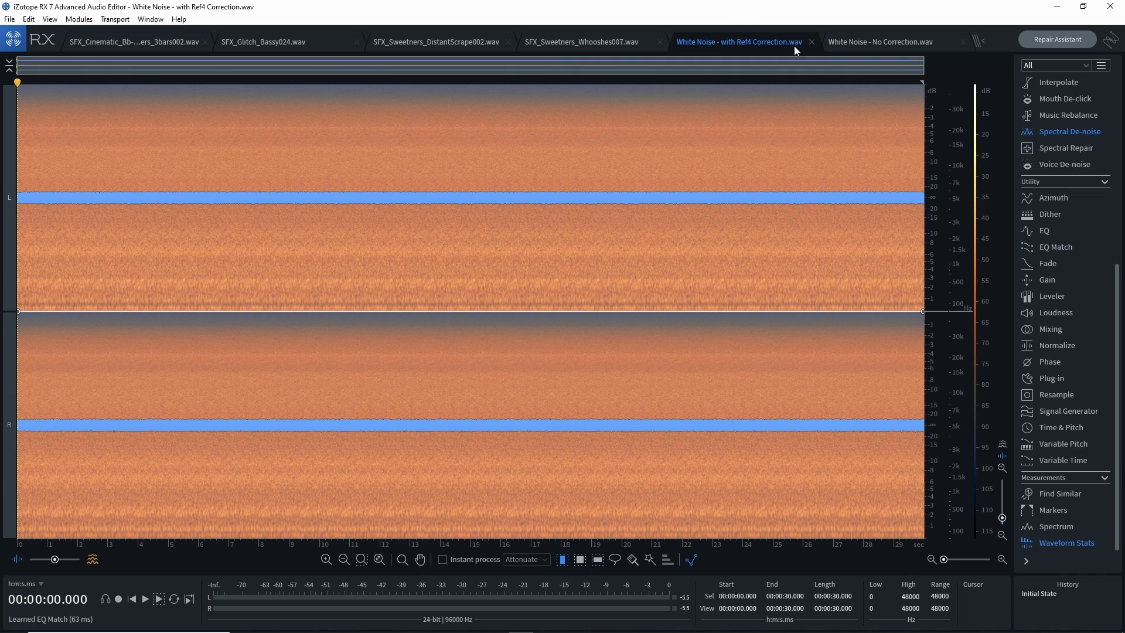
# Open EQ Match on SFX_Cinematic_Bb-Risers_3bars002.wav and listen to the unprocessed riser.
pyautogui.click(134, 35)
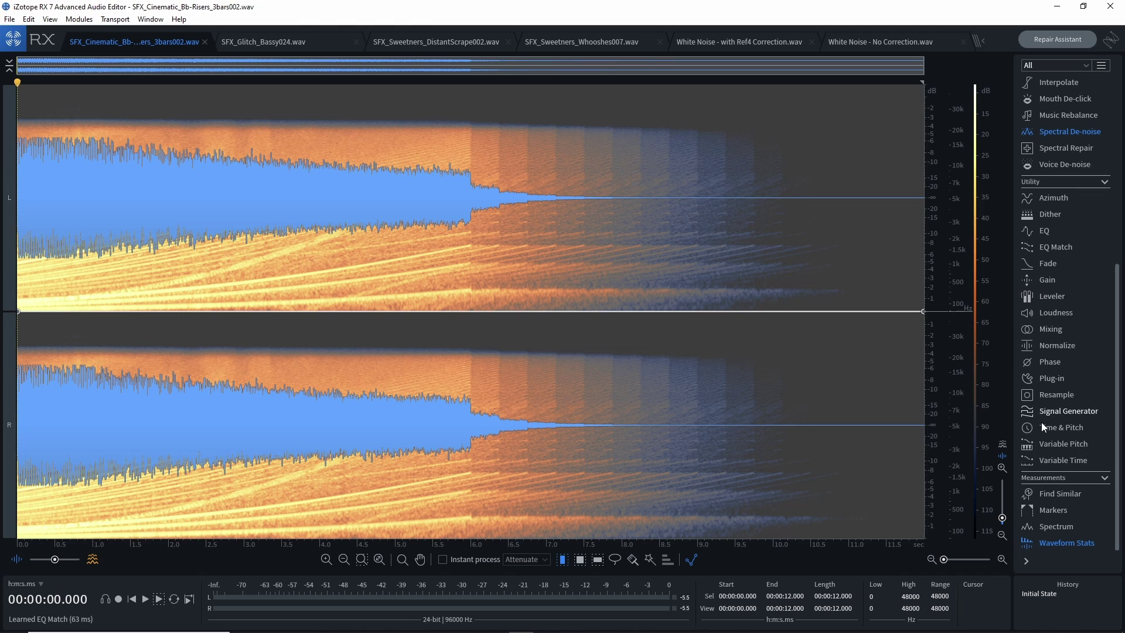
pyautogui.click(1054, 251)
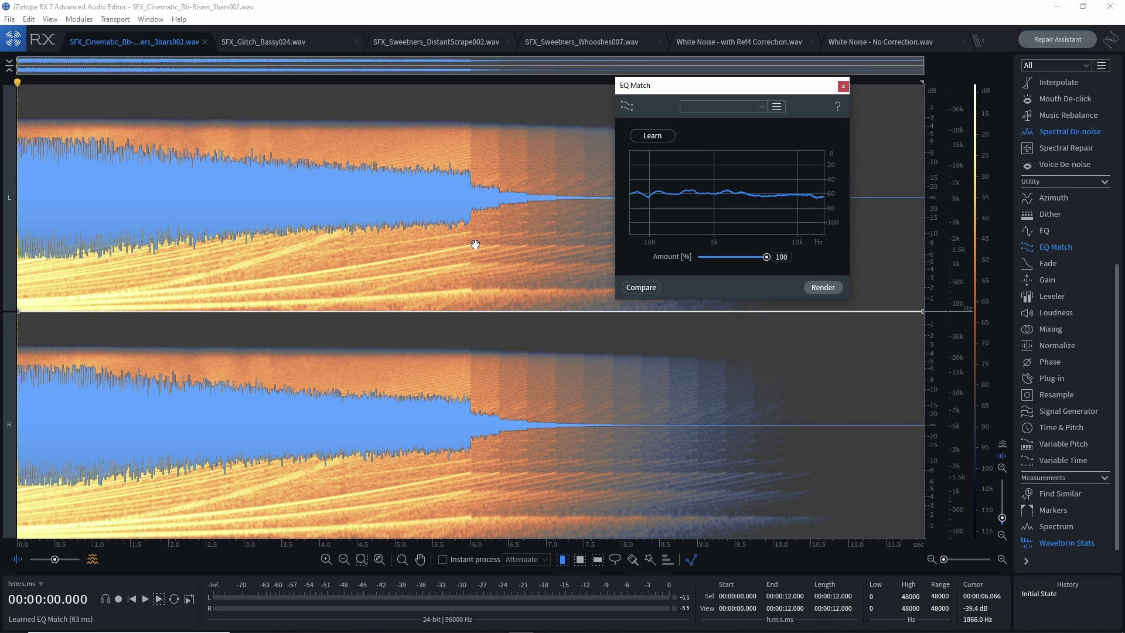
pyautogui.click(489, 203)
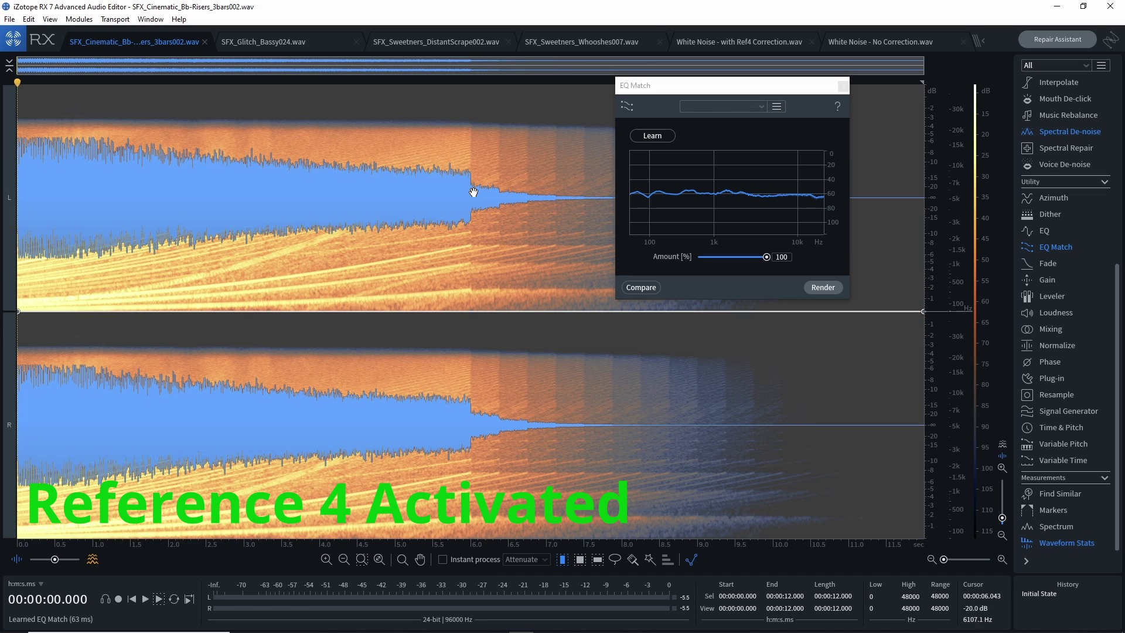
pyautogui.press('space')
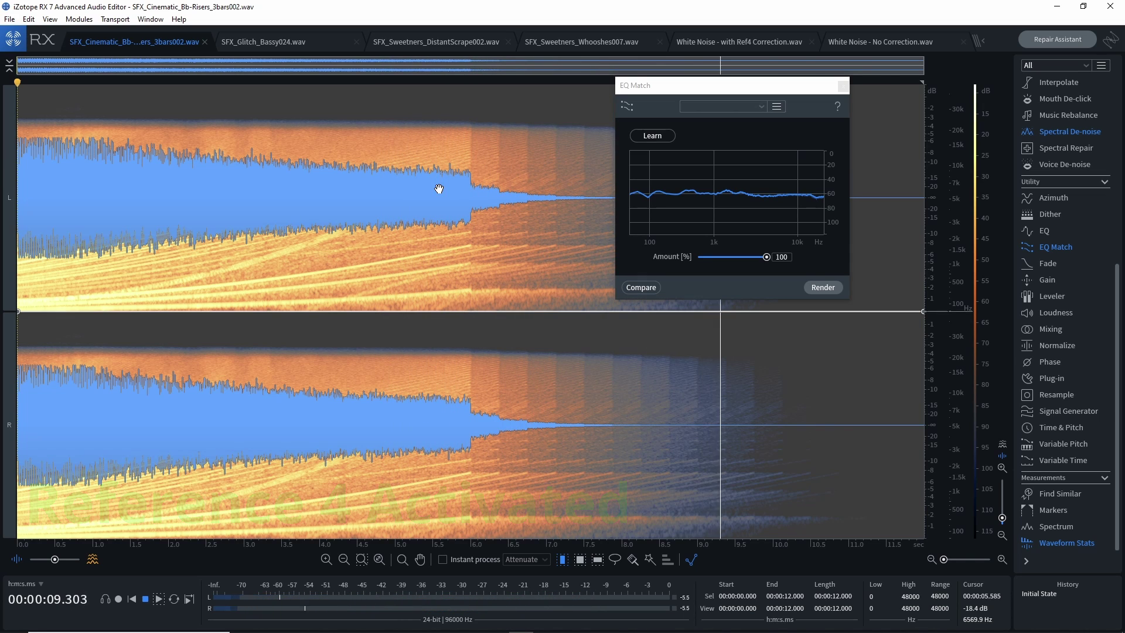
pyautogui.press('space')
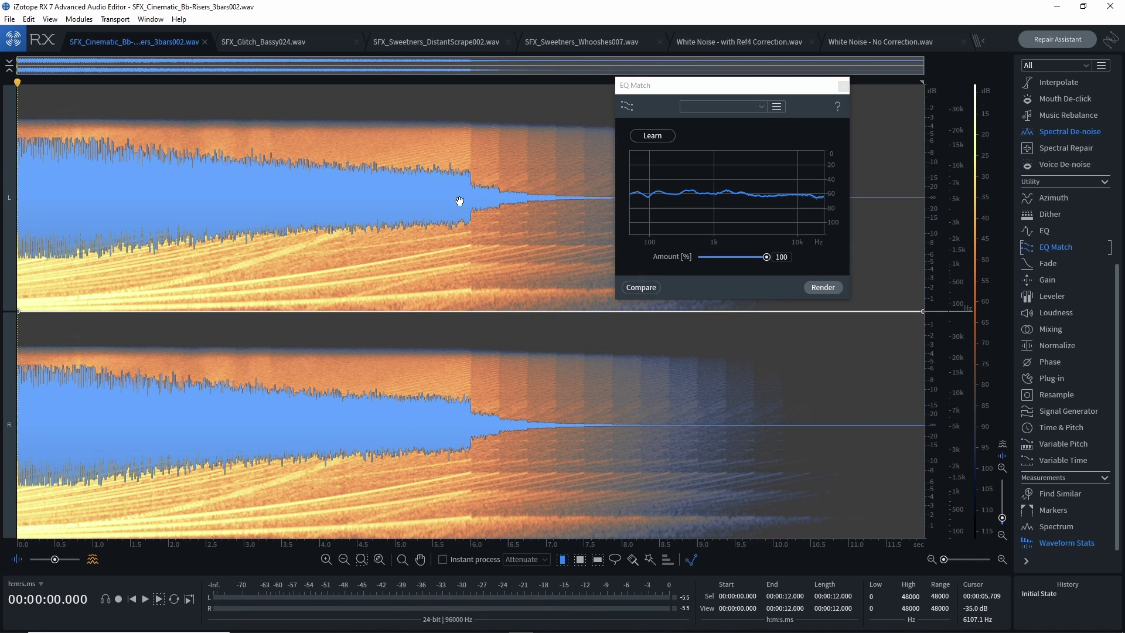
# Add the current EQ Match settings to a comparison for the riser and listen to the EQ Match: Settings 1 version.
pyautogui.click(642, 288)
pyautogui.click(403, 136)
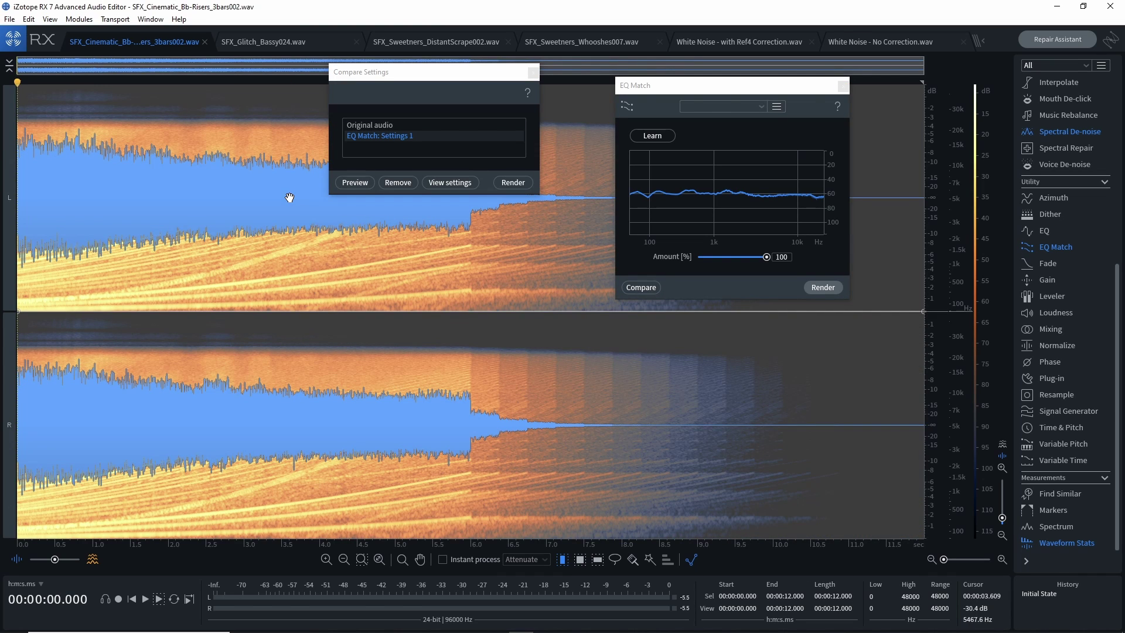
pyautogui.press('space')
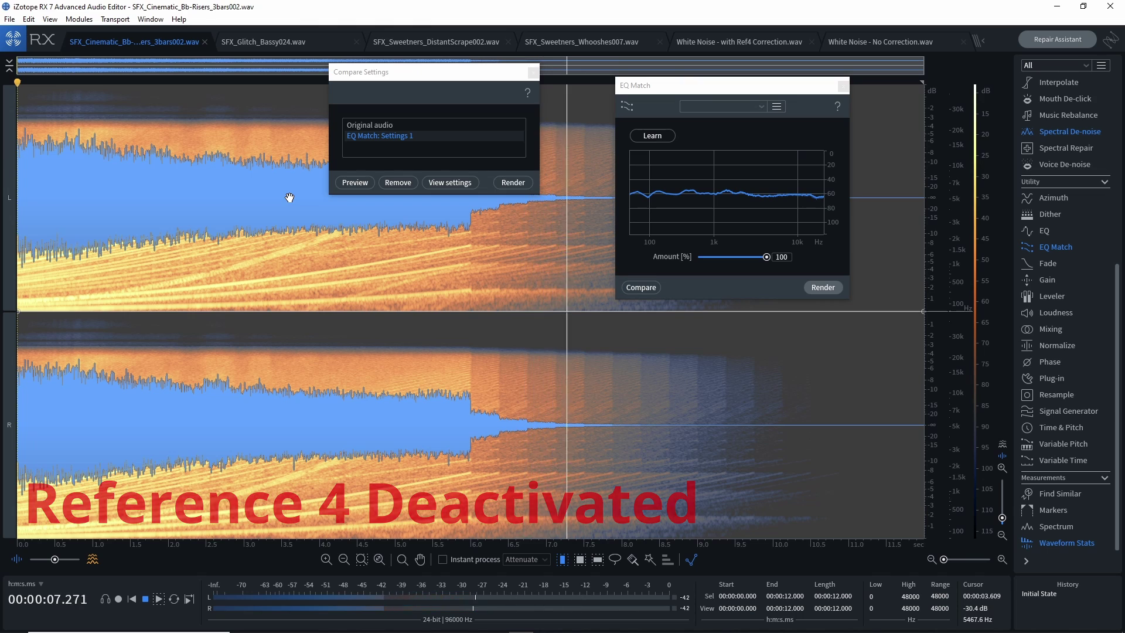
pyautogui.press('space')
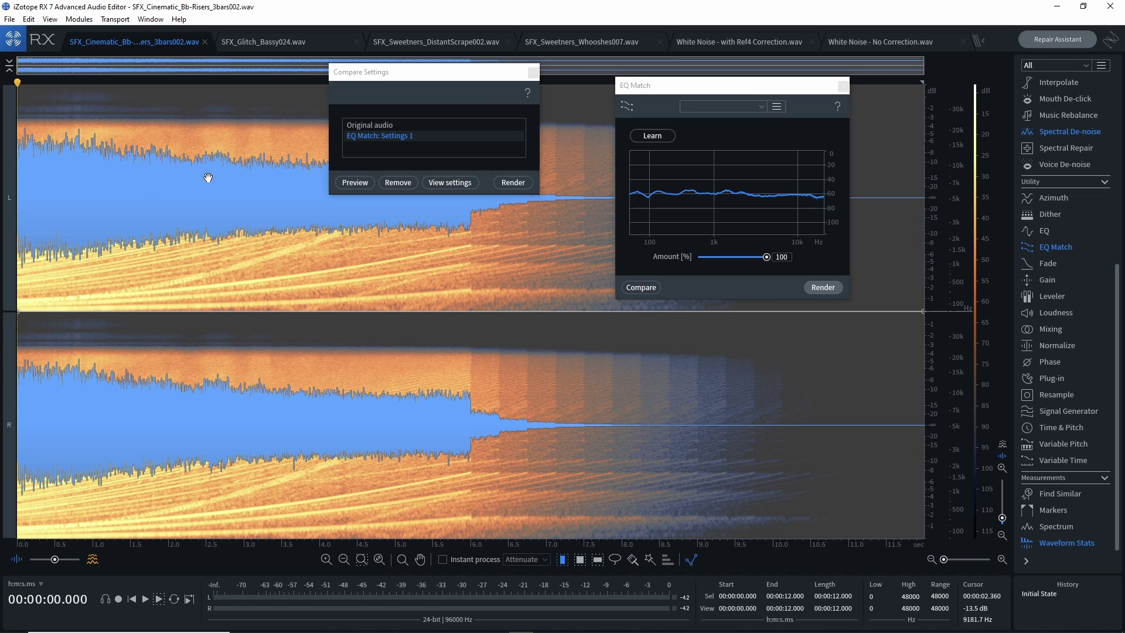
# Play the riser while alternating between Original audio and EQ Match: Settings 1 in the comparison.
pyautogui.click(364, 126)
pyautogui.click(367, 127)
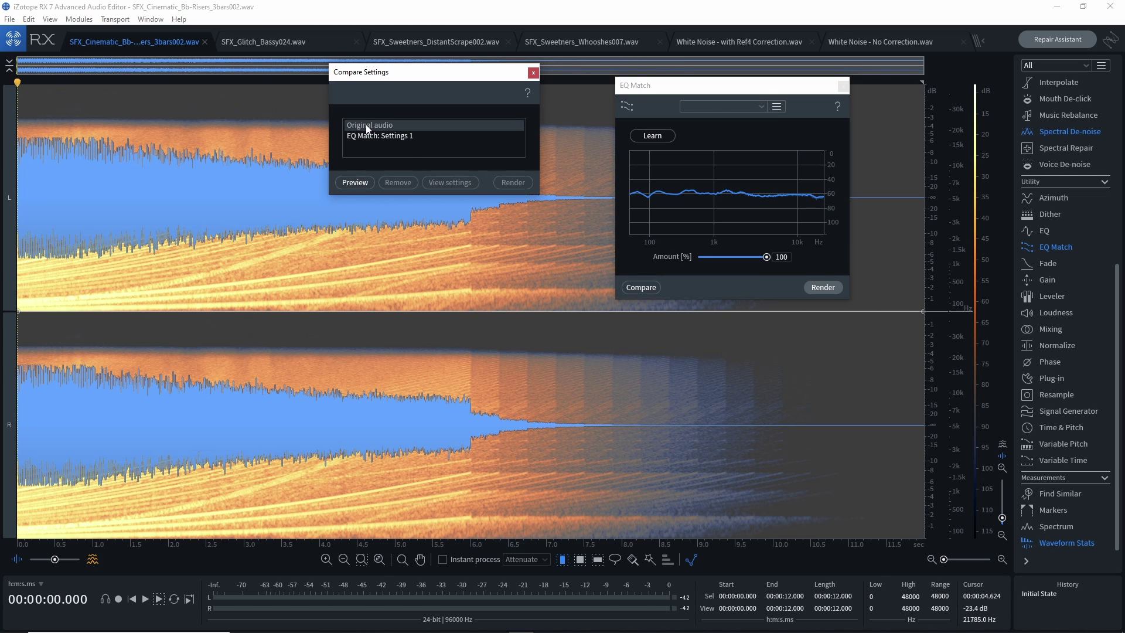
pyautogui.press('space')
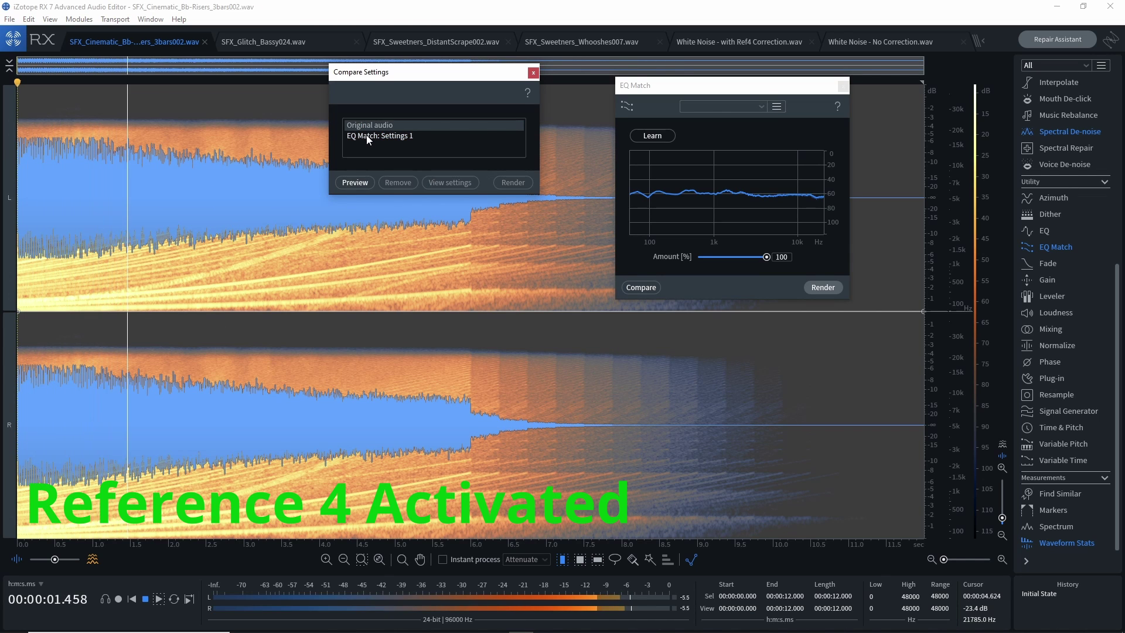
pyautogui.click(367, 135)
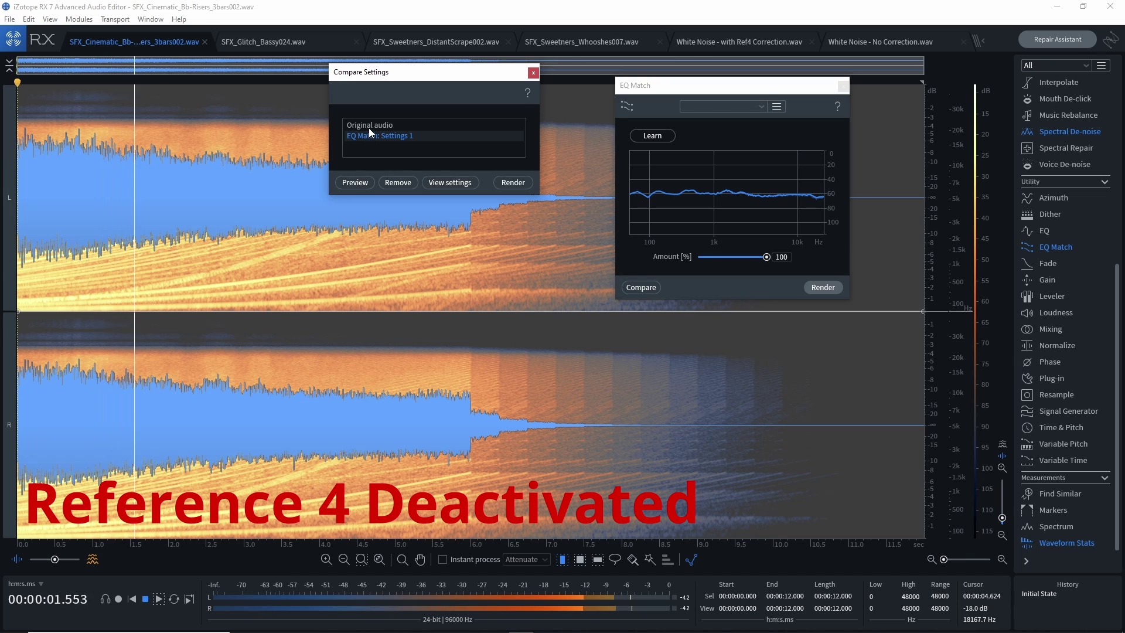
pyautogui.click(368, 126)
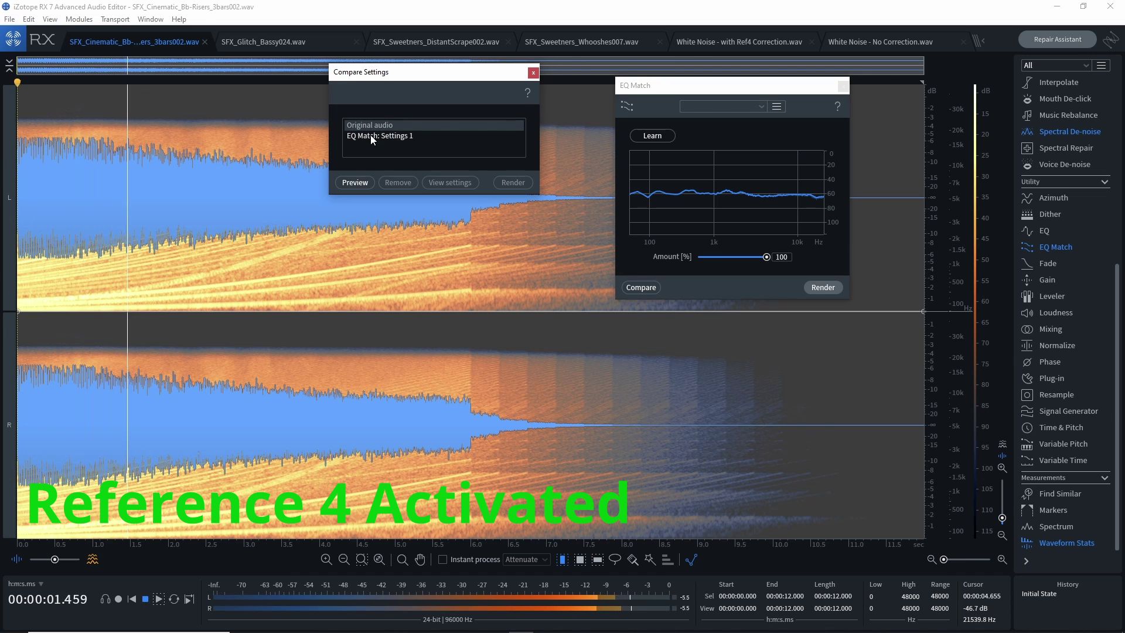
pyautogui.click(371, 135)
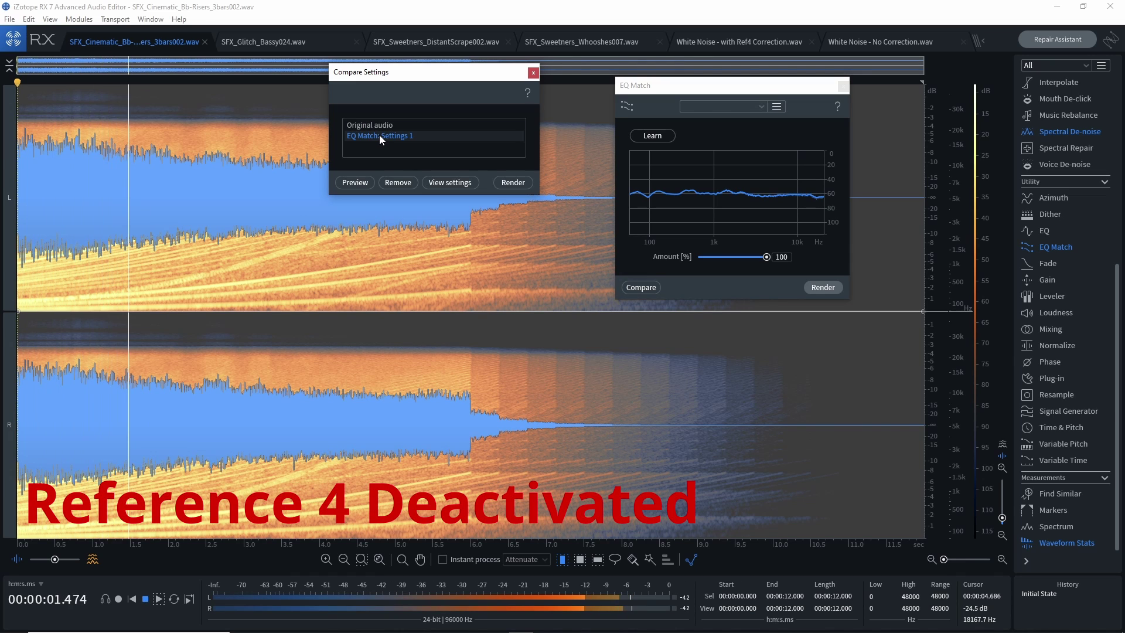
pyautogui.press('space')
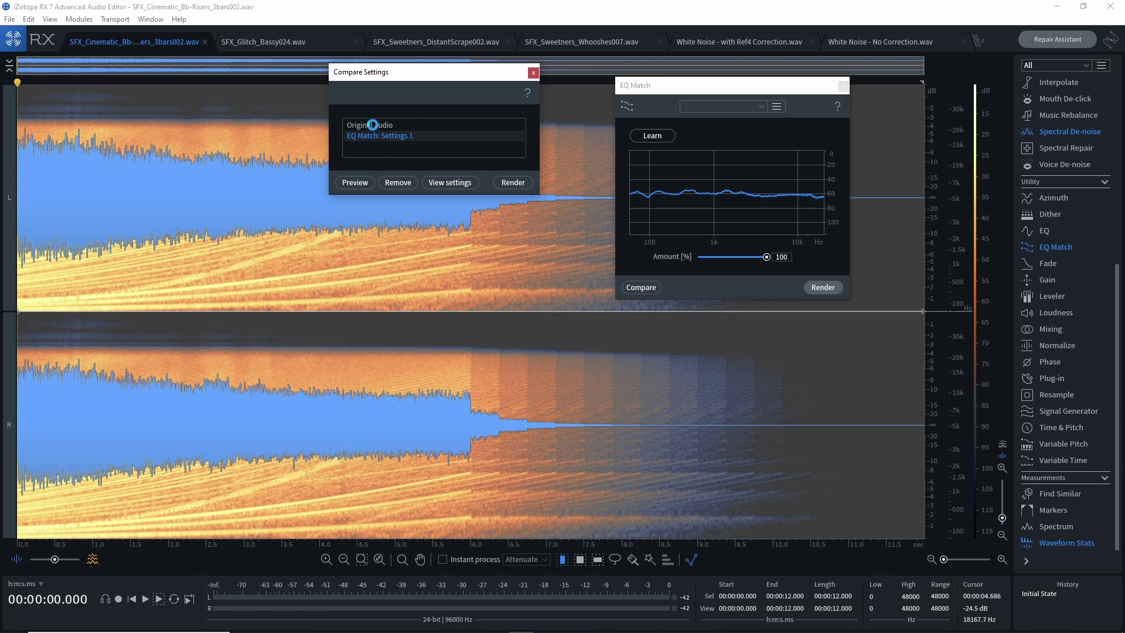
# Check the riser's original version, return the comparison to EQ Match: Settings 1 and listen to it from the start.
pyautogui.click(373, 125)
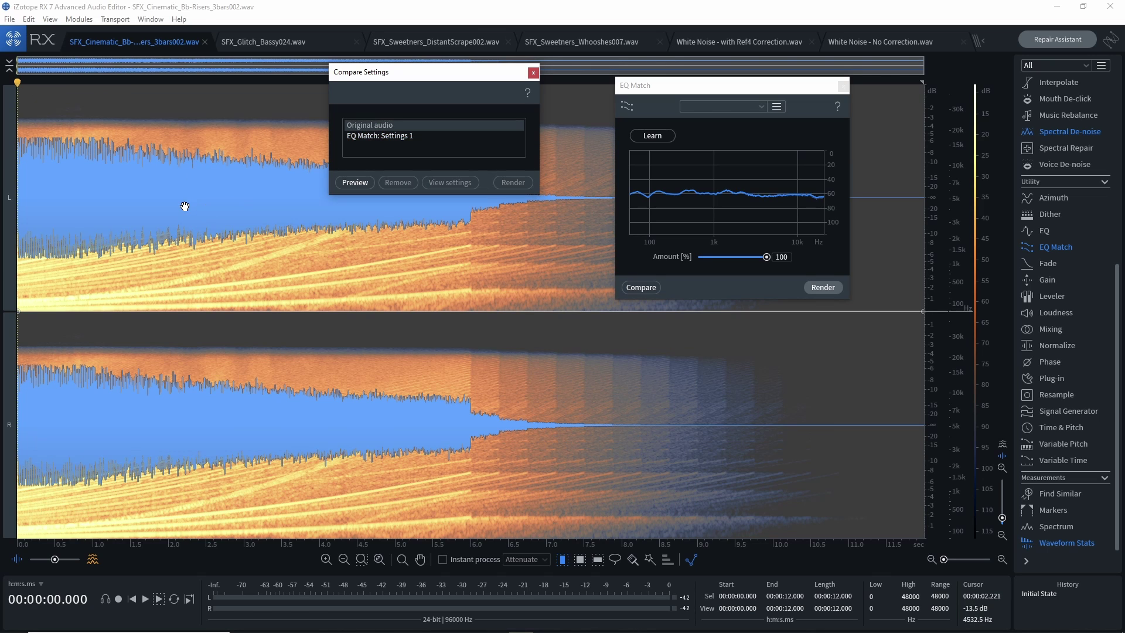
pyautogui.click(353, 134)
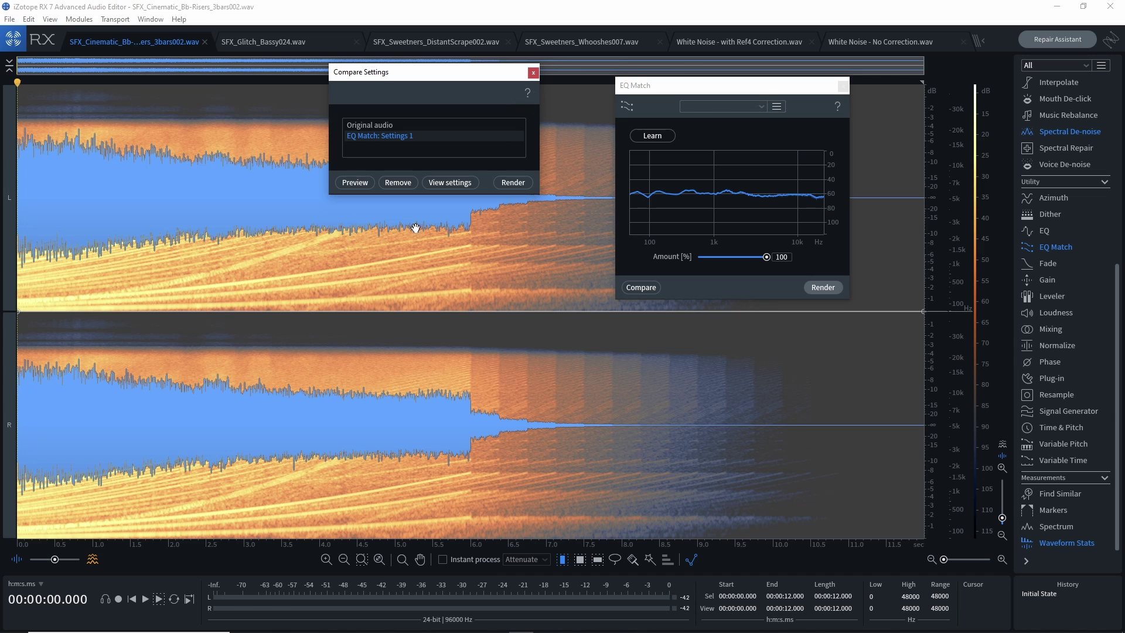
pyautogui.click(258, 194)
pyautogui.press('space')
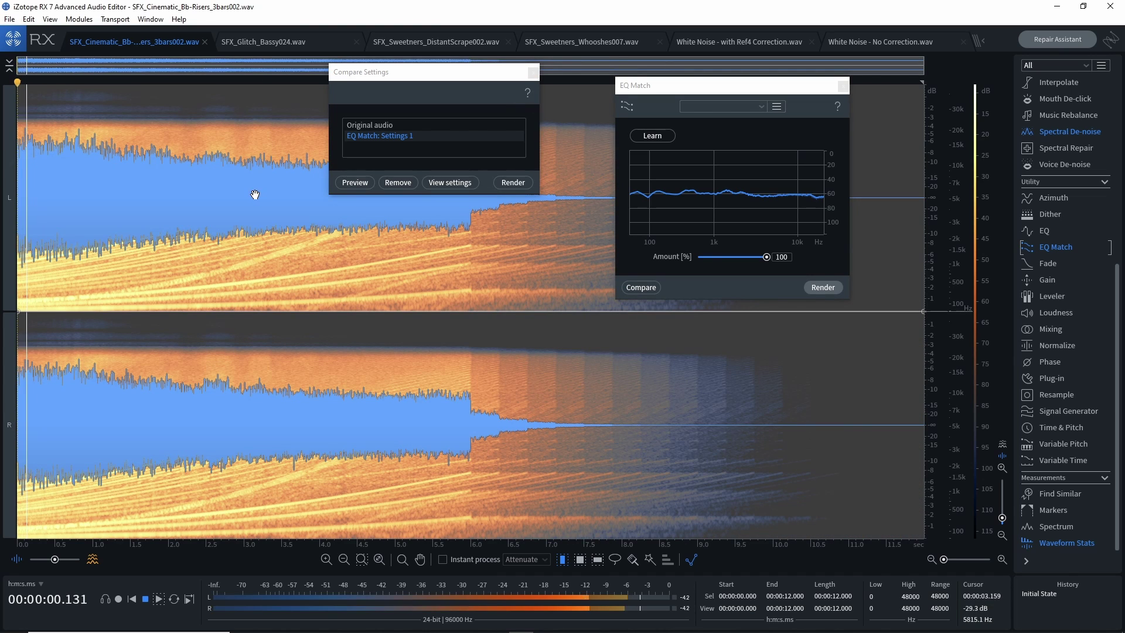
pyautogui.press('space')
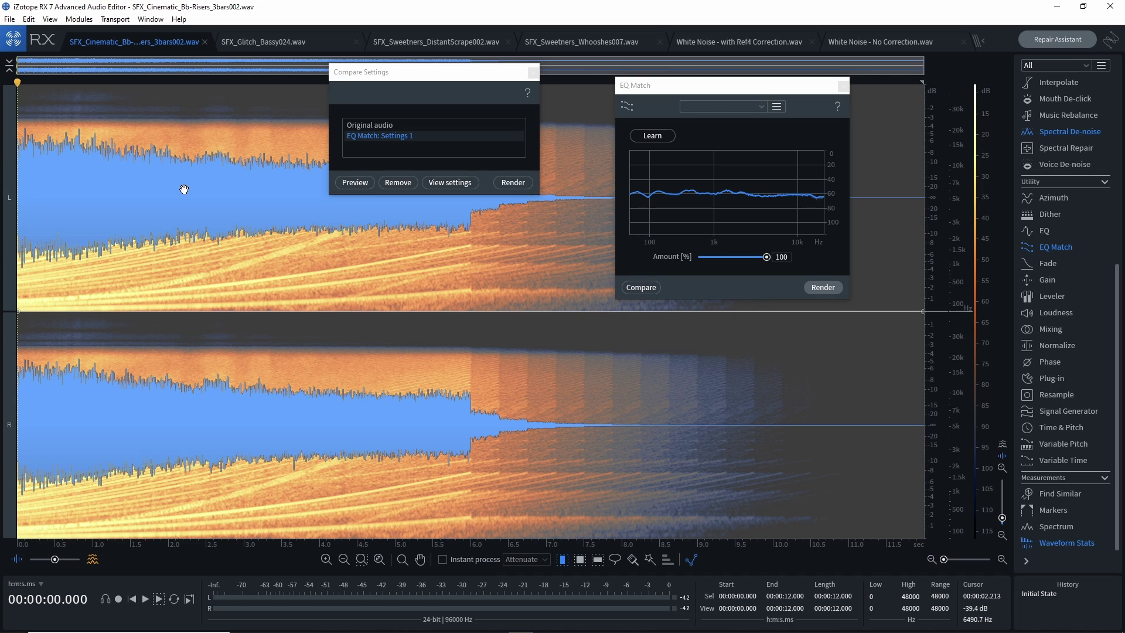
# Listen to the riser's Original audio once more and close the comparison.
pyautogui.click(354, 123)
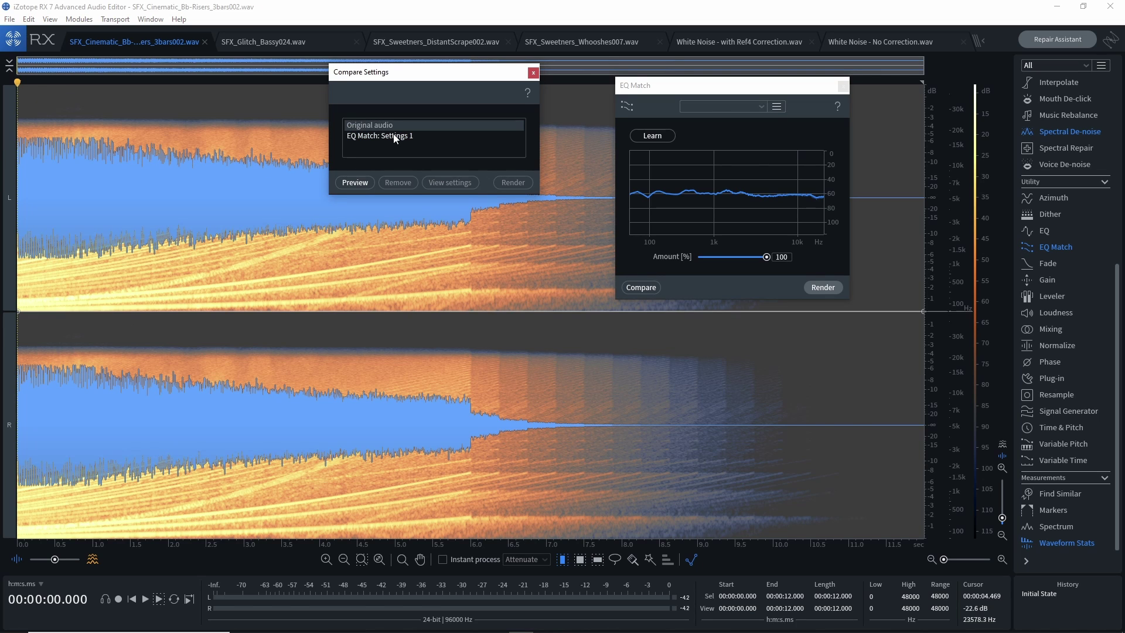
pyautogui.click(145, 168)
pyautogui.press('space')
pyautogui.press('space')
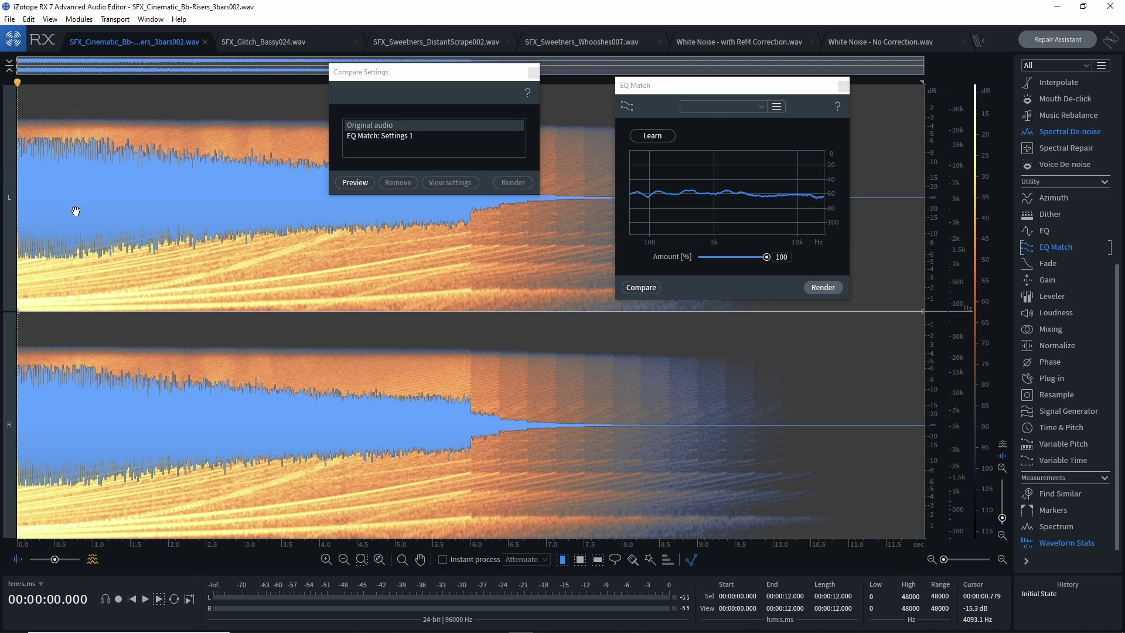
pyautogui.press('space')
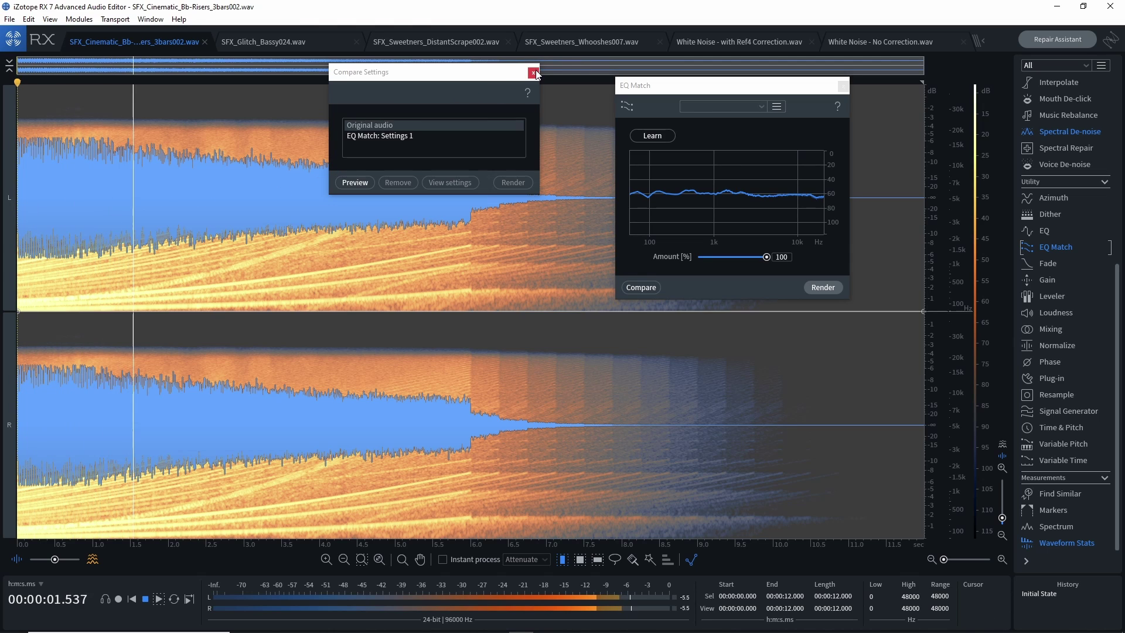
pyautogui.press('space')
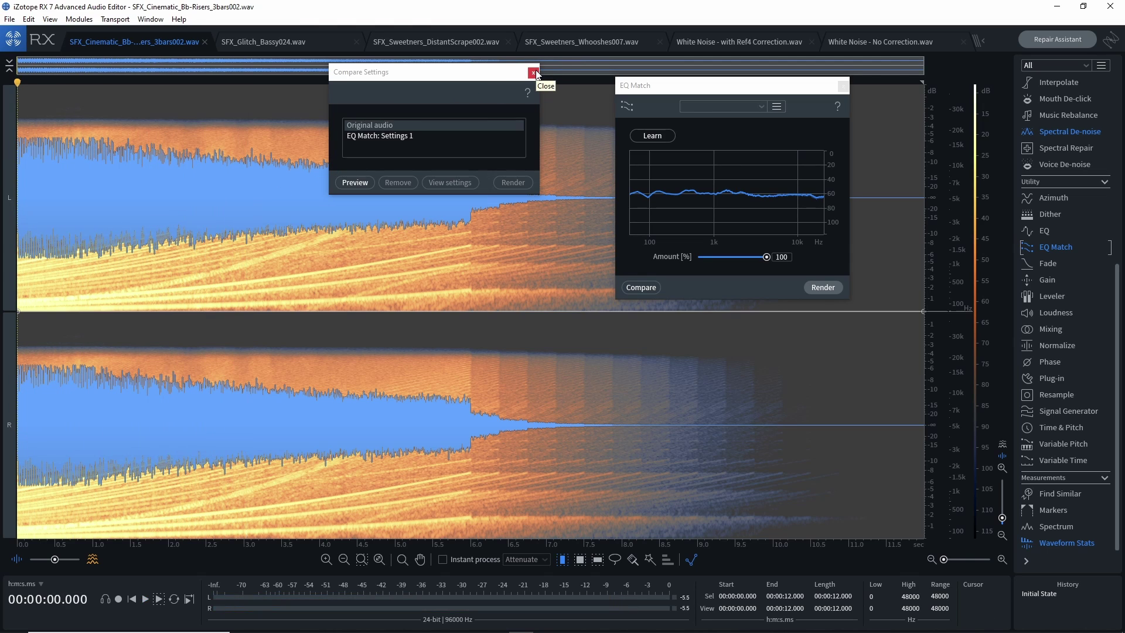
pyautogui.click(533, 73)
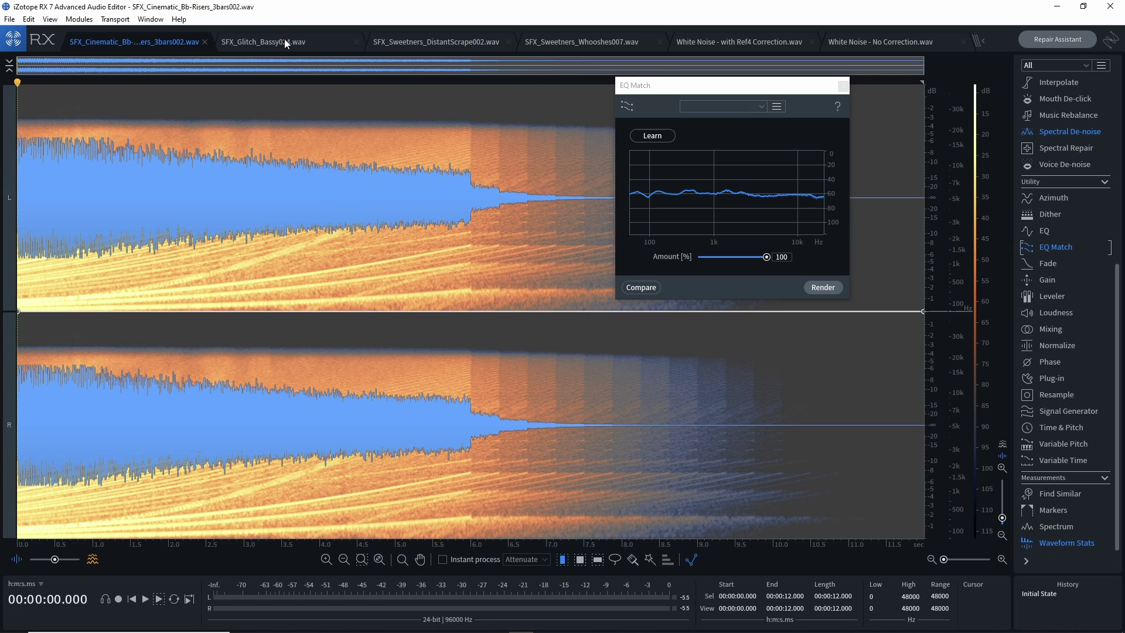
# Select all of SFX_Glitch_Bassy024.wav, add the current EQ Match settings to a comparison, and place the comparison window beside EQ Match.
pyautogui.click(284, 41)
pyautogui.click(354, 201)
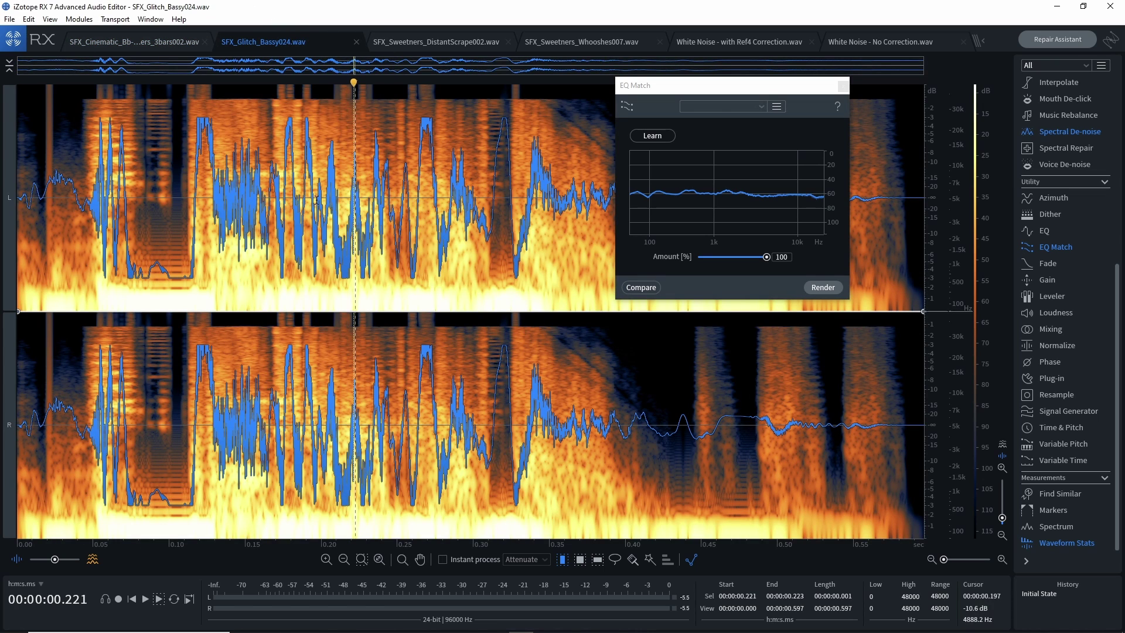
pyautogui.hotkey('ctrl', 'a')
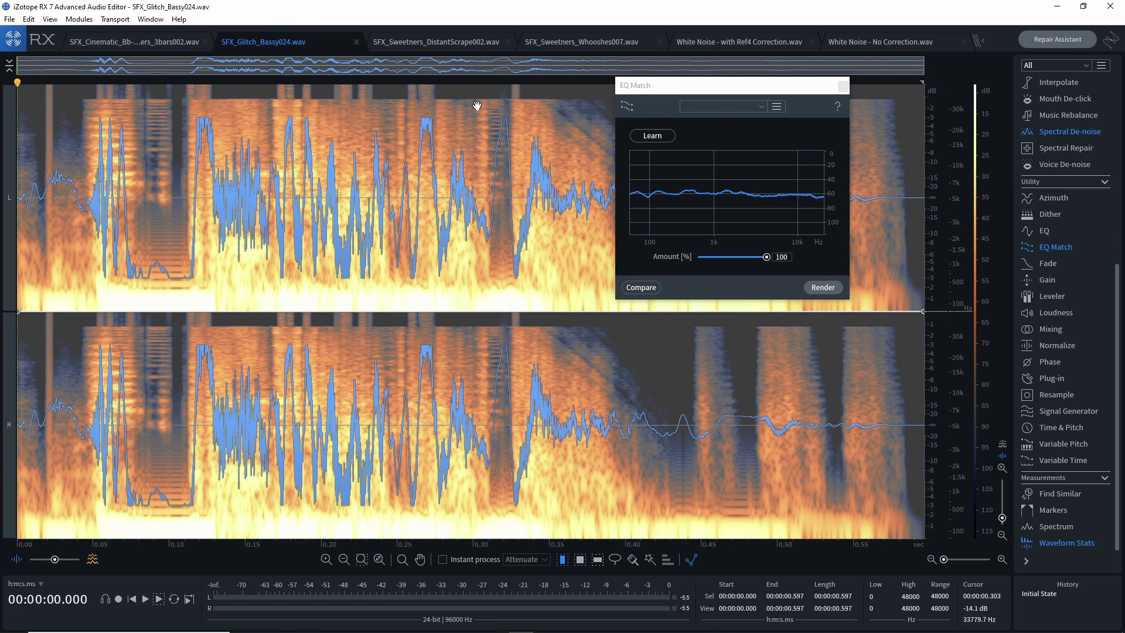
pyautogui.click(643, 287)
pyautogui.moveTo(463, 78); pyautogui.dragTo(990, 83)
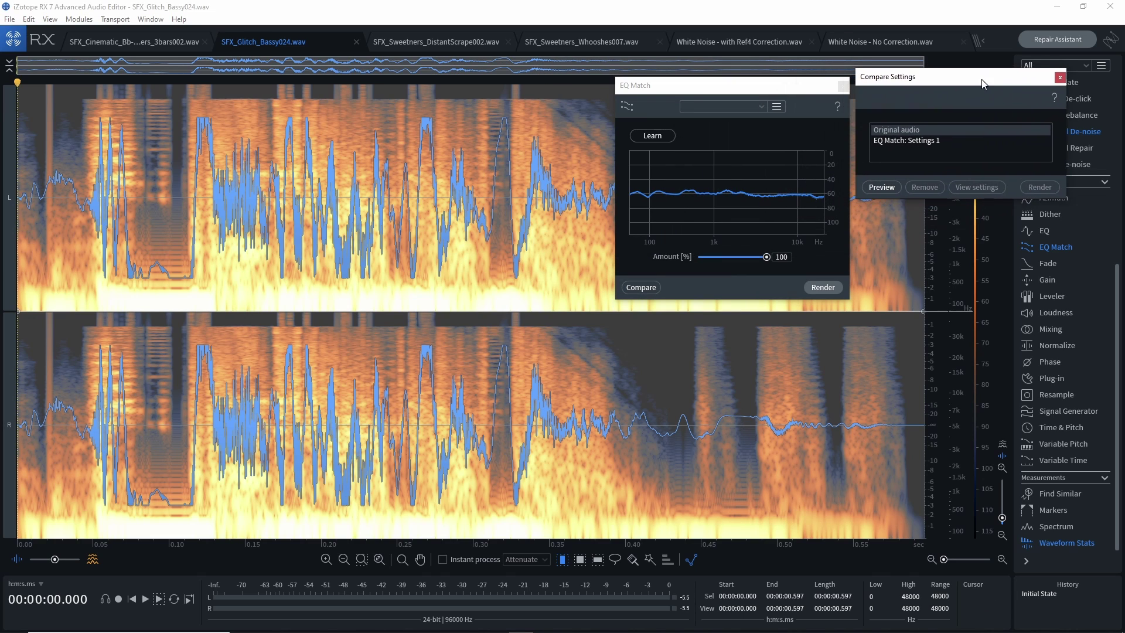
pyautogui.moveTo(792, 91); pyautogui.dragTo(783, 69)
pyautogui.moveTo(879, 77); pyautogui.dragTo(870, 62)
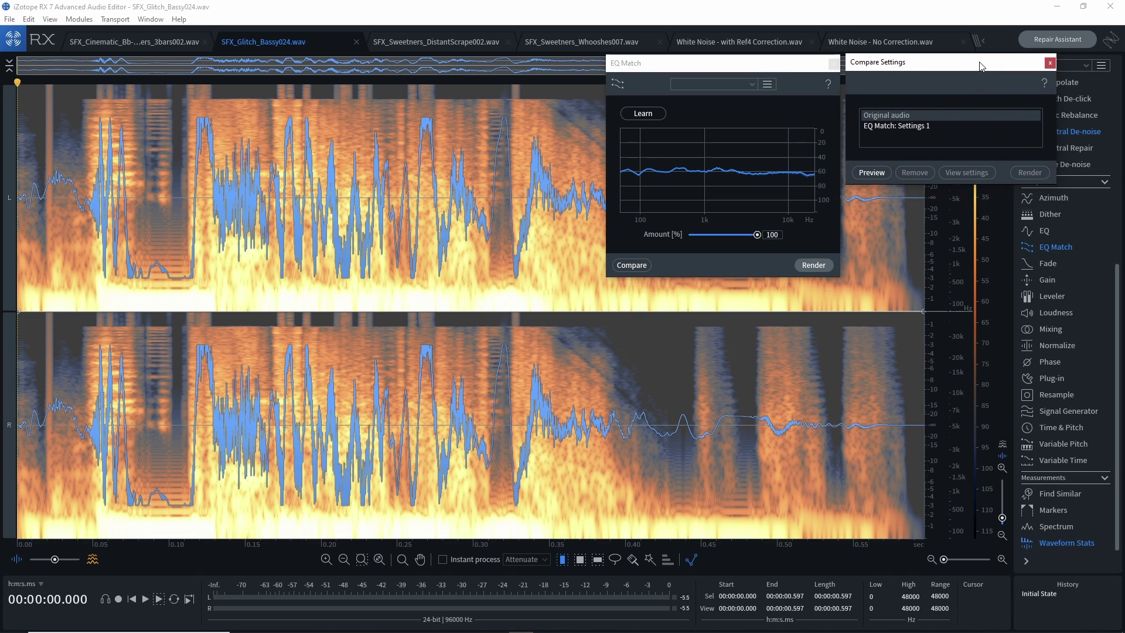
# Alternate the glitch sound between EQ Match: Settings 1 and Original audio to compare the two versions.
pyautogui.click(883, 127)
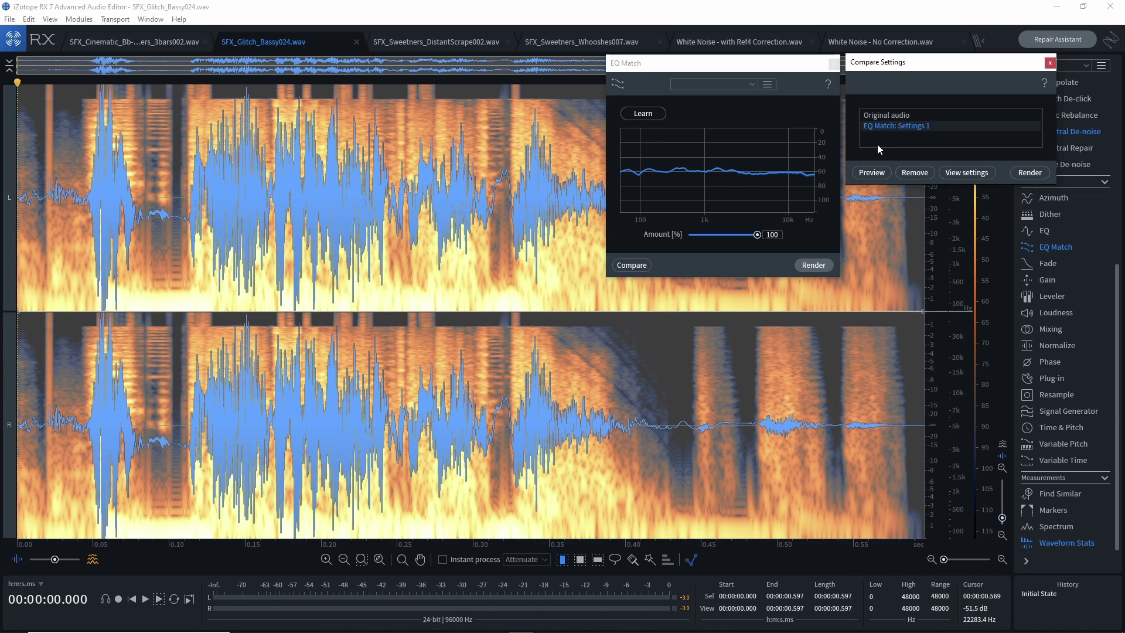
pyautogui.click(887, 115)
pyautogui.click(890, 125)
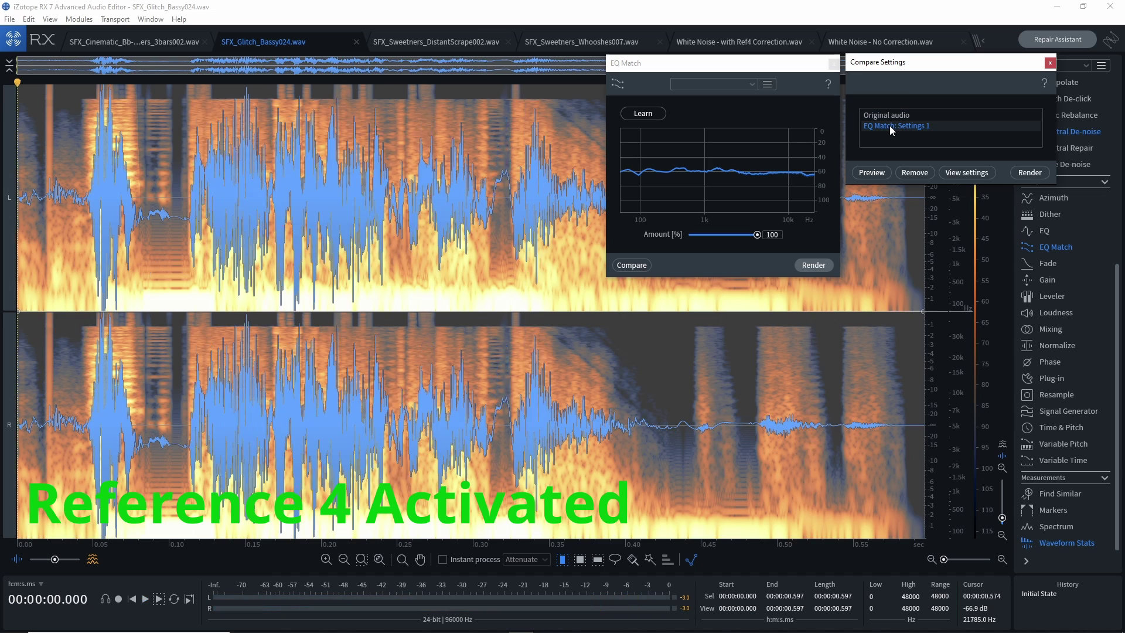
pyautogui.click(889, 113)
pyautogui.click(890, 125)
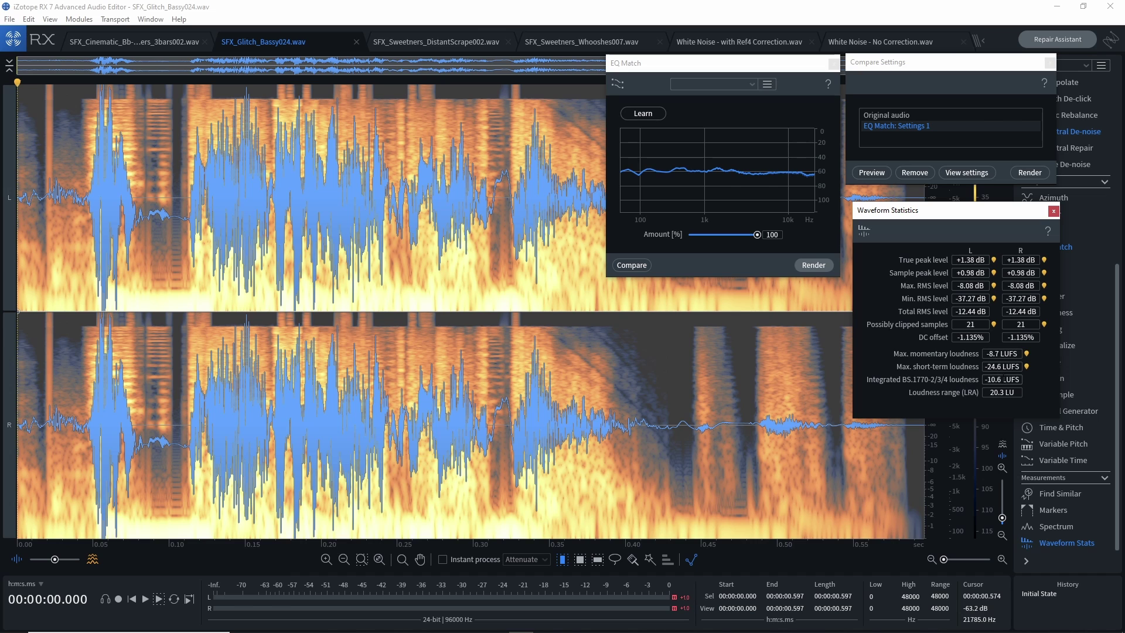
# Compare the Waveform Statistics levels of the glitch sound's Original audio and EQ Match: Settings 1 versions.
pyautogui.click(884, 115)
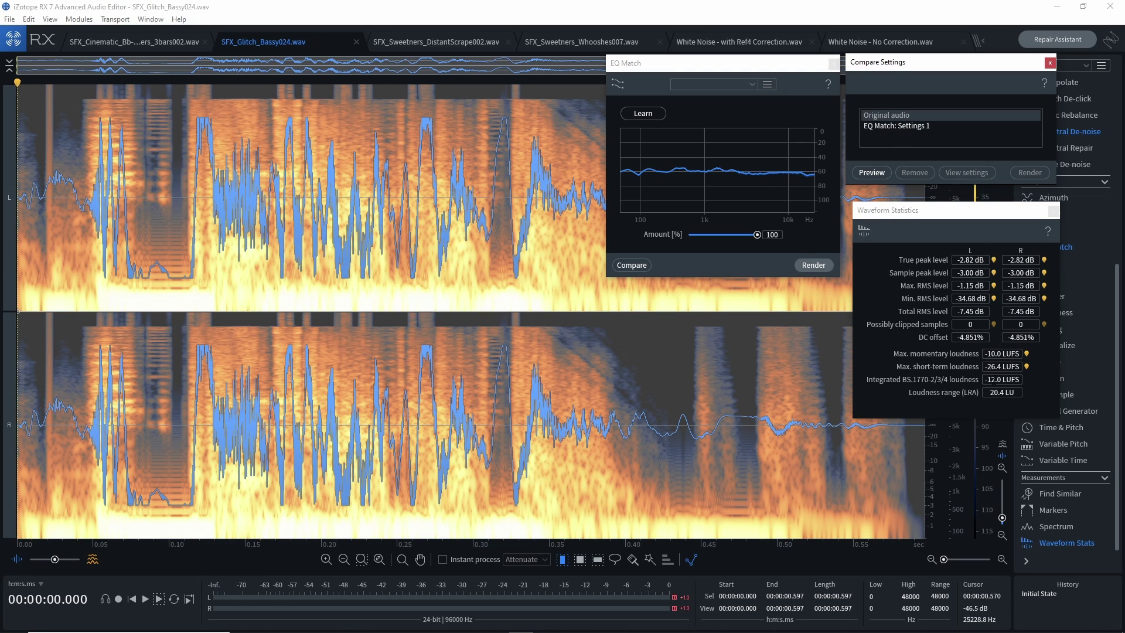
pyautogui.click(900, 127)
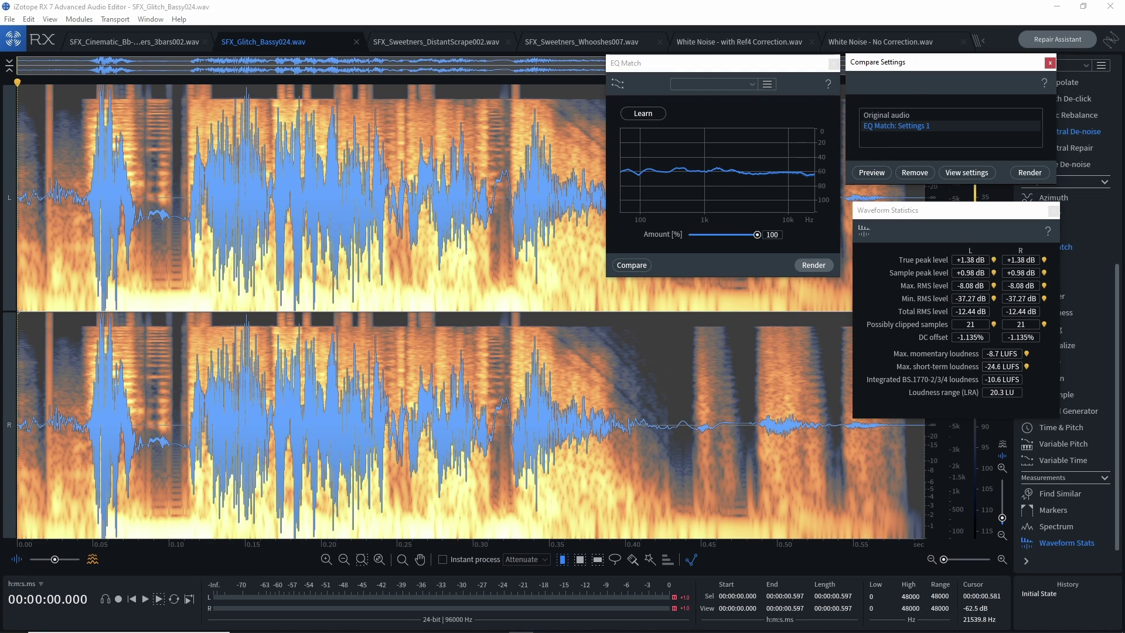
pyautogui.click(888, 116)
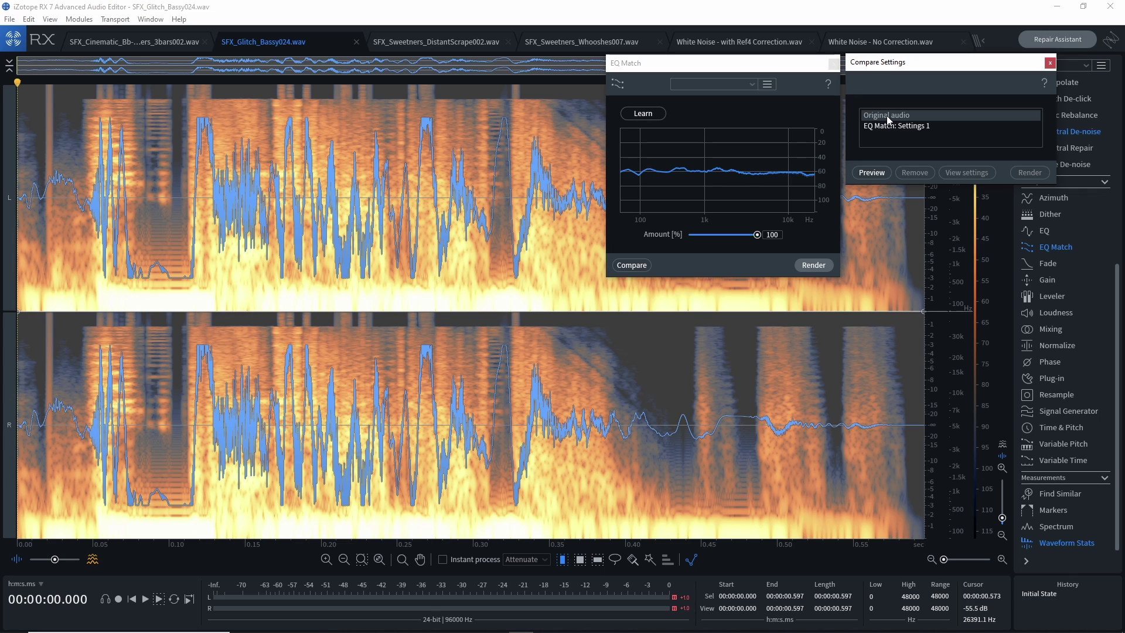
# Play the glitch sound while switching repeatedly between Original audio and EQ Match: Settings 1.
pyautogui.press('space')
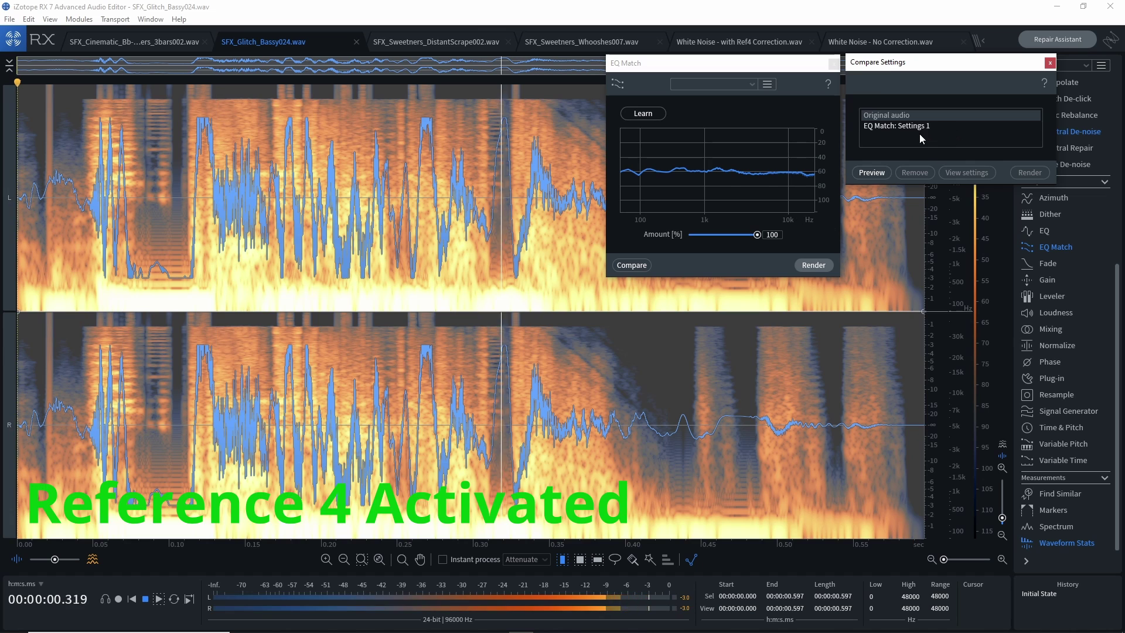
pyautogui.click(902, 125)
pyautogui.click(895, 115)
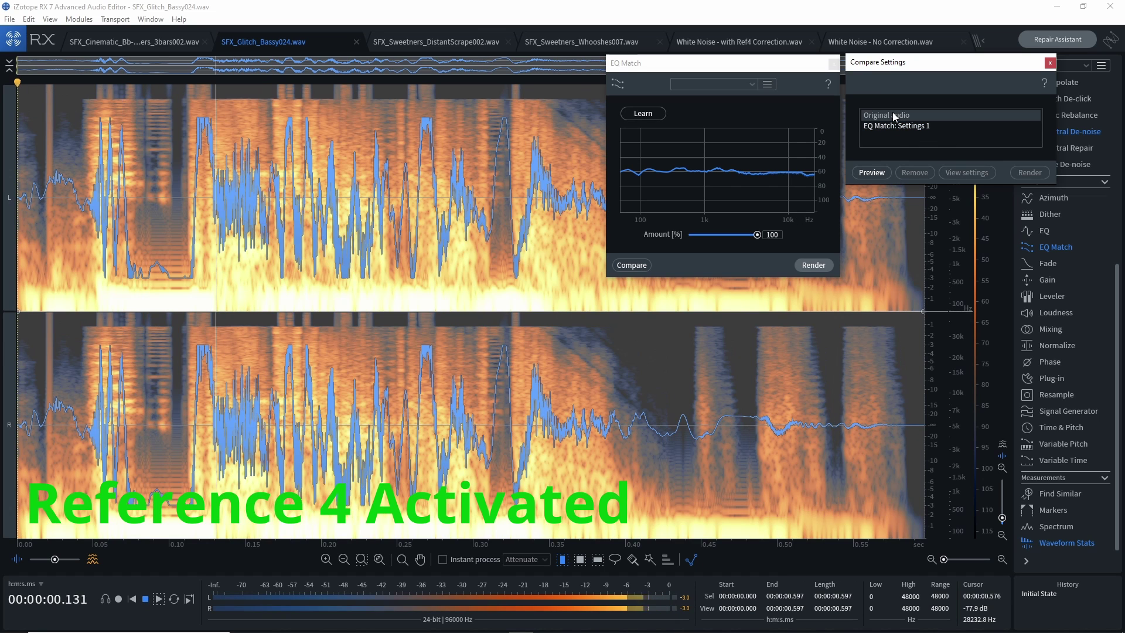
pyautogui.click(898, 125)
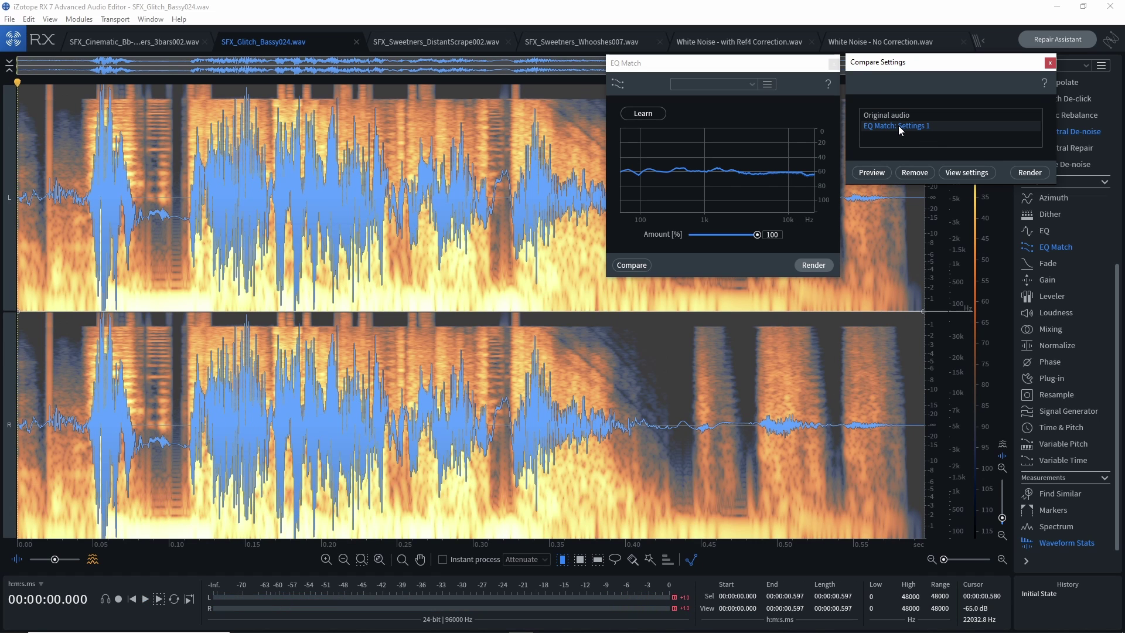
pyautogui.click(897, 115)
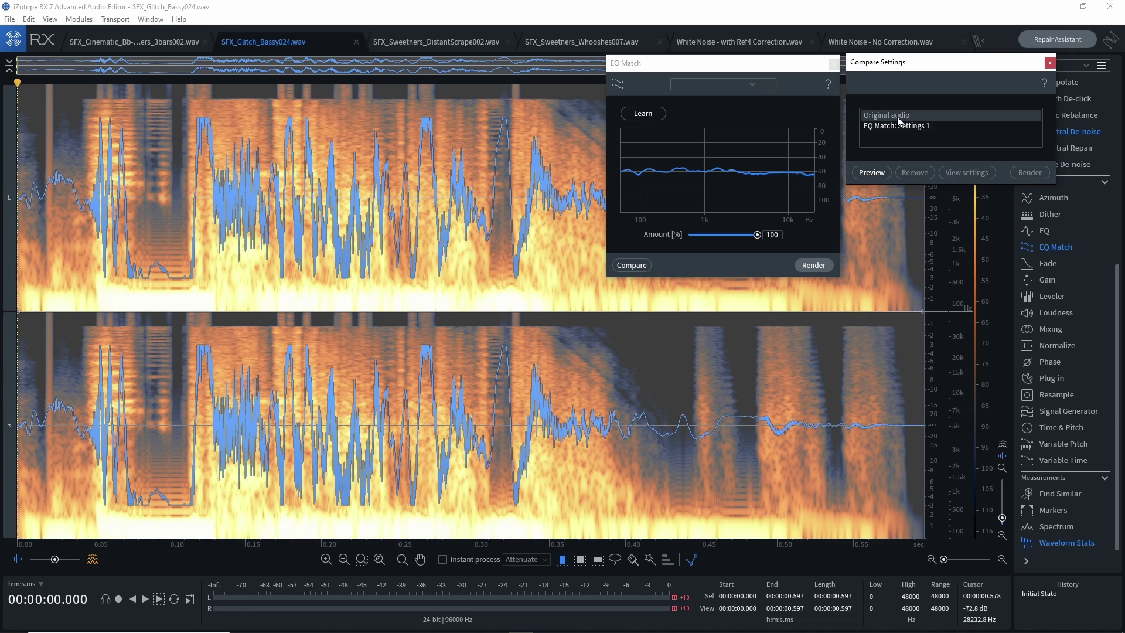
pyautogui.click(897, 125)
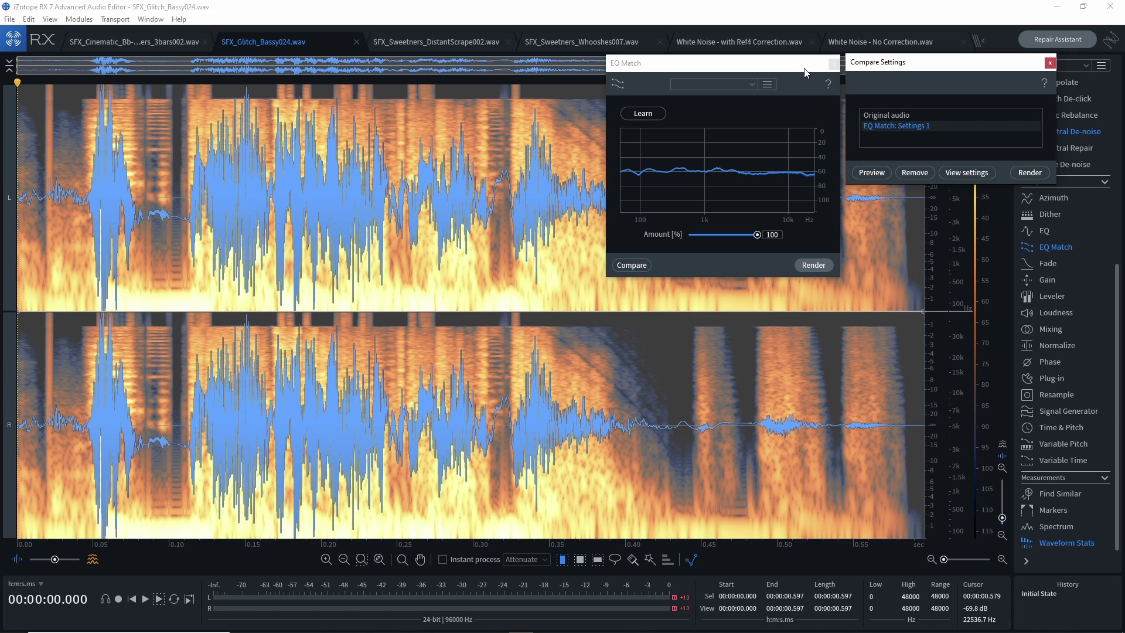
# Listen to the glitch sound's original, replay its EQ Match: Settings 1 version, and return the comparison to Original audio.
pyautogui.click(885, 117)
pyautogui.press('space')
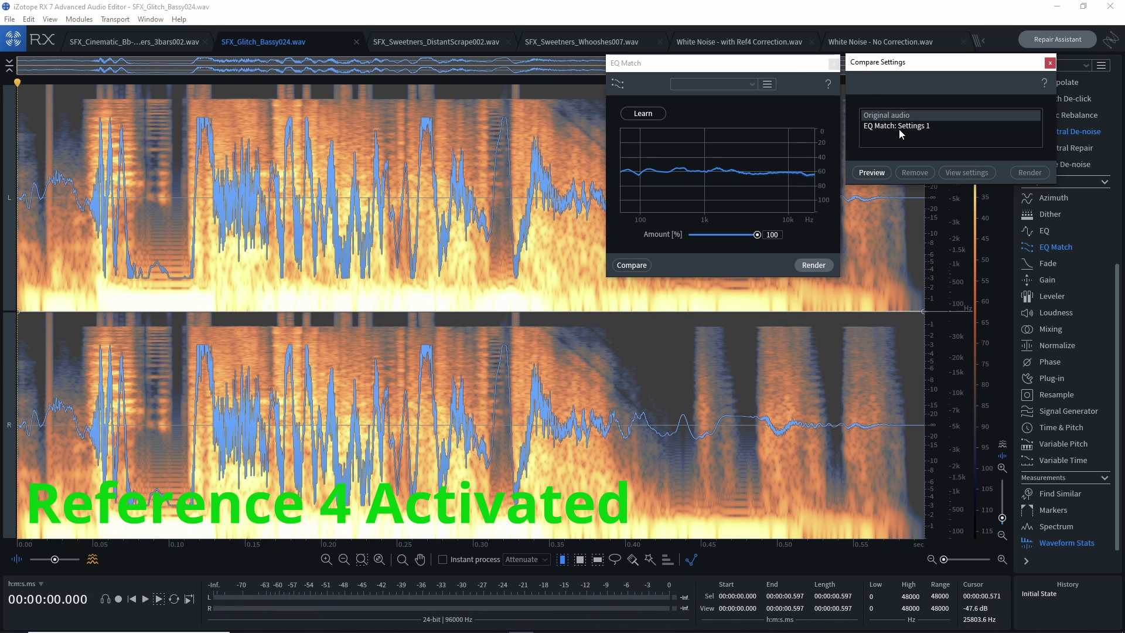
pyautogui.click(899, 126)
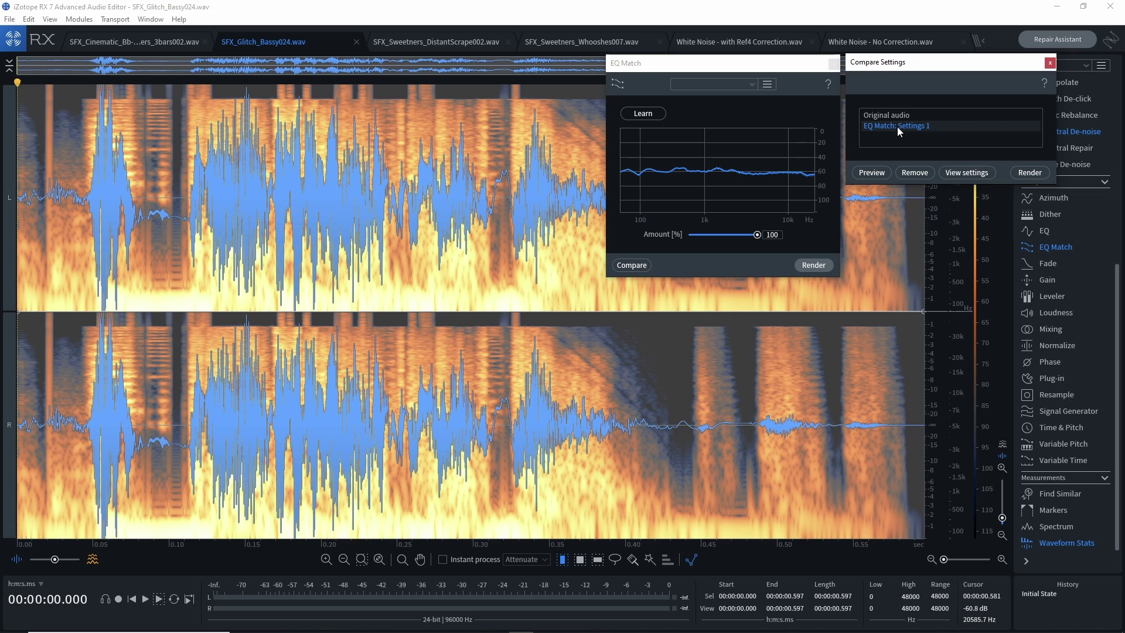
pyautogui.press('space')
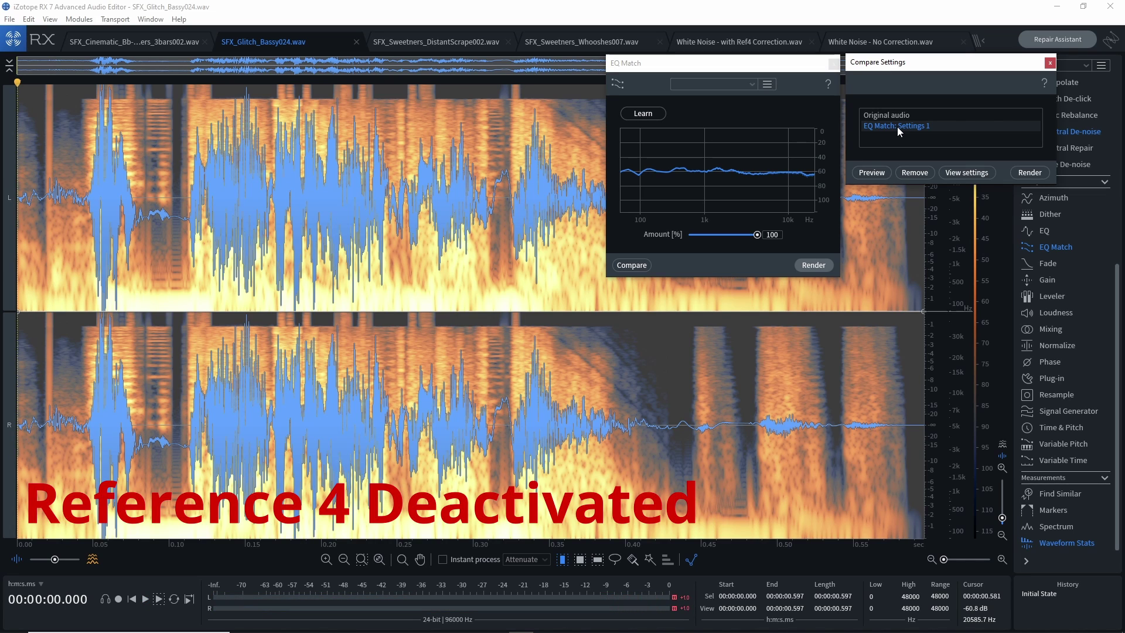
pyautogui.press('space')
pyautogui.press('space')
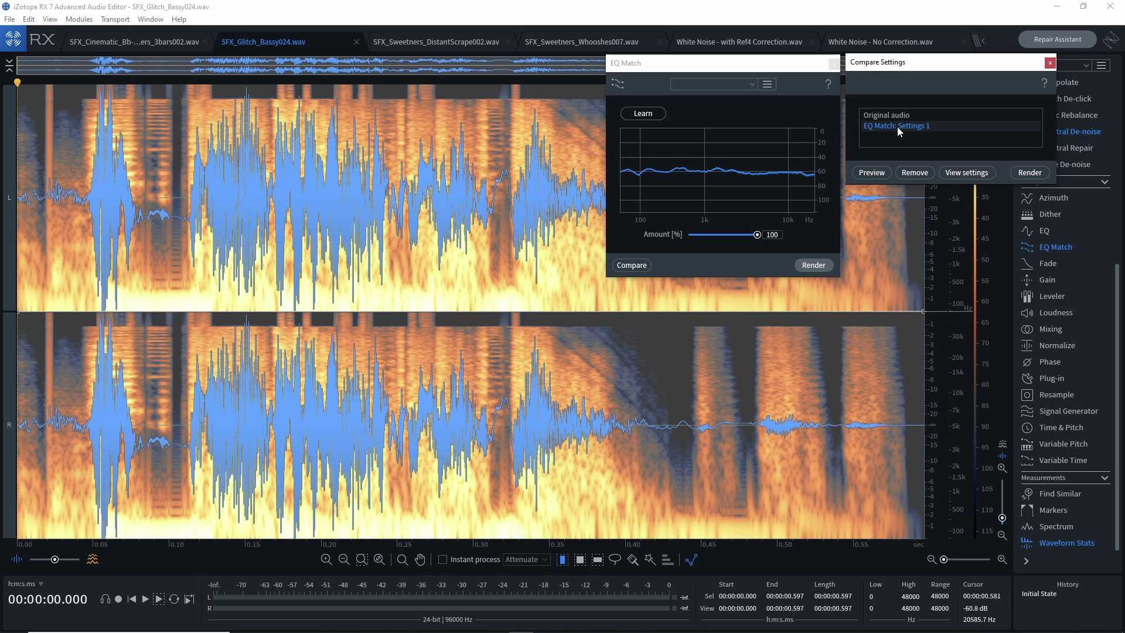
pyautogui.click(894, 113)
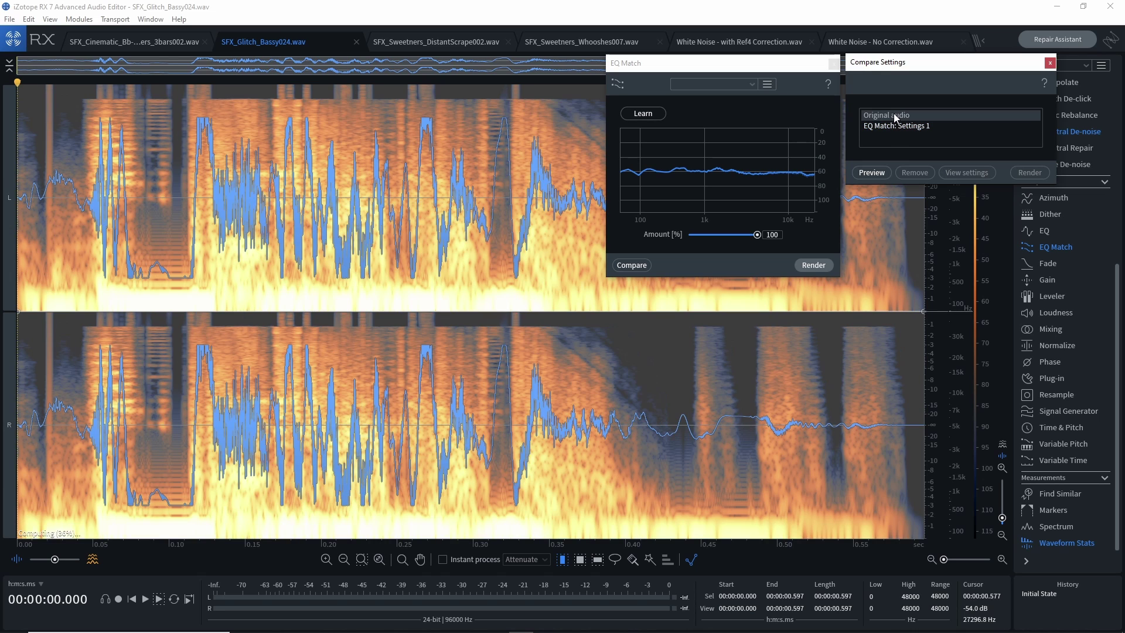
# Play the glitch sound's Original audio version repeatedly.
pyautogui.press('space')
pyautogui.press('space')
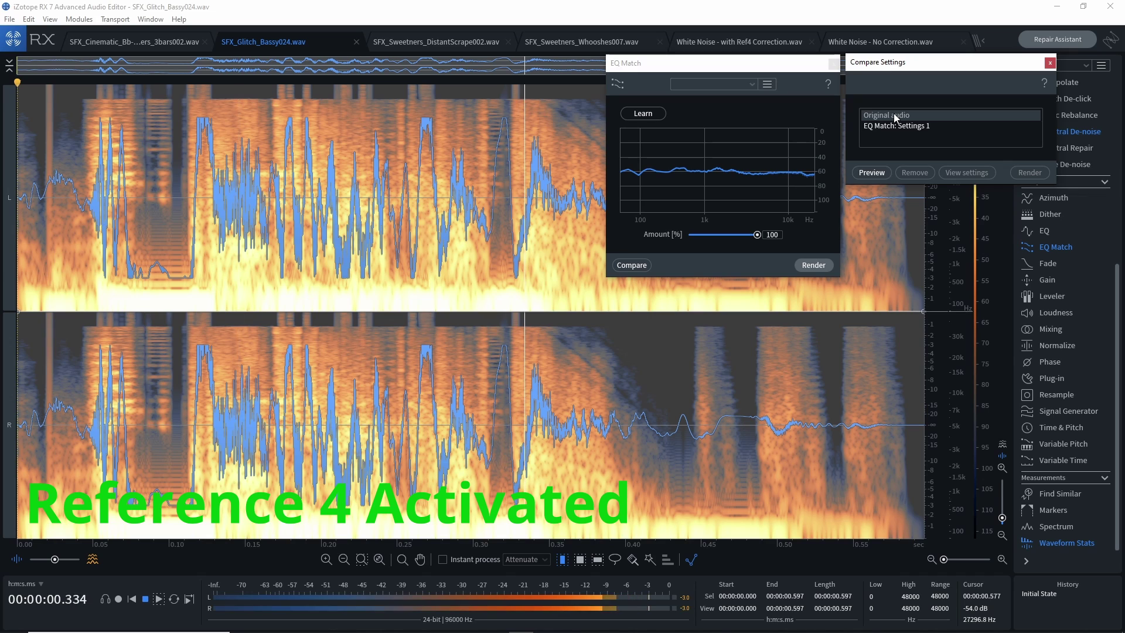
pyautogui.press('space')
pyautogui.press('space')
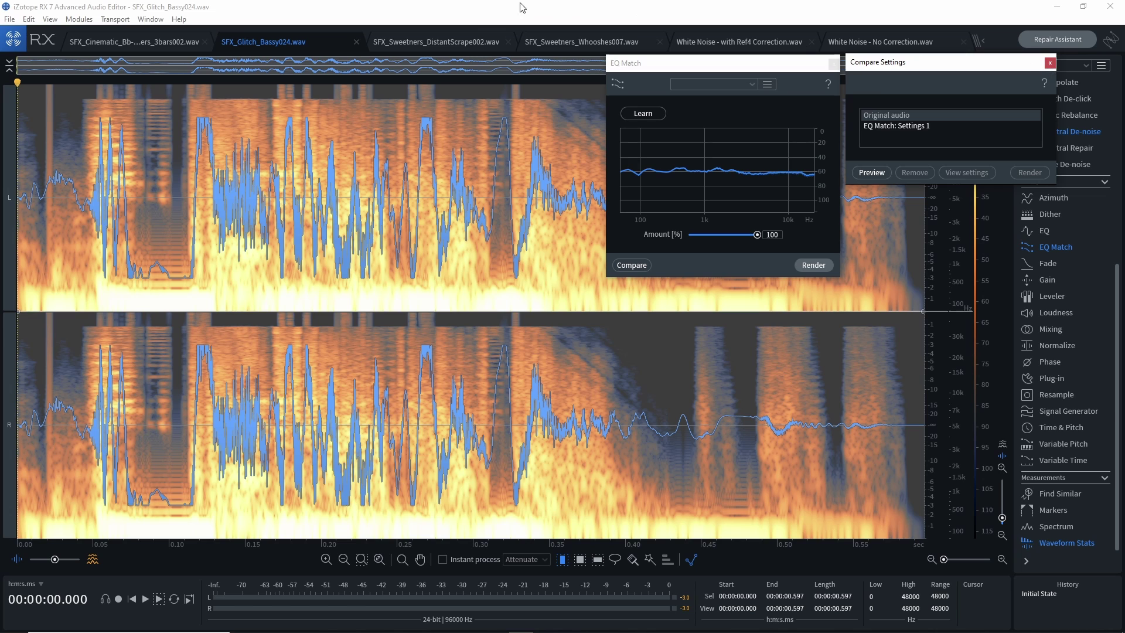
# Bring up the EQ Match comparison for SFX_Sweetners_DistantScrape002.wav and play its Original audio.
pyautogui.click(437, 43)
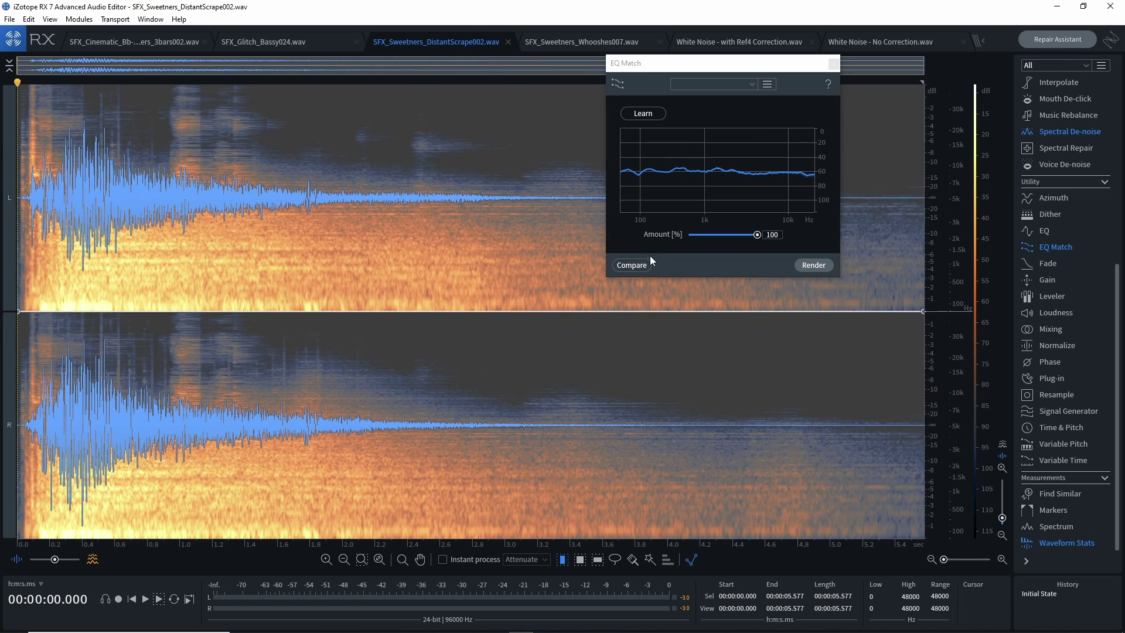
pyautogui.click(642, 263)
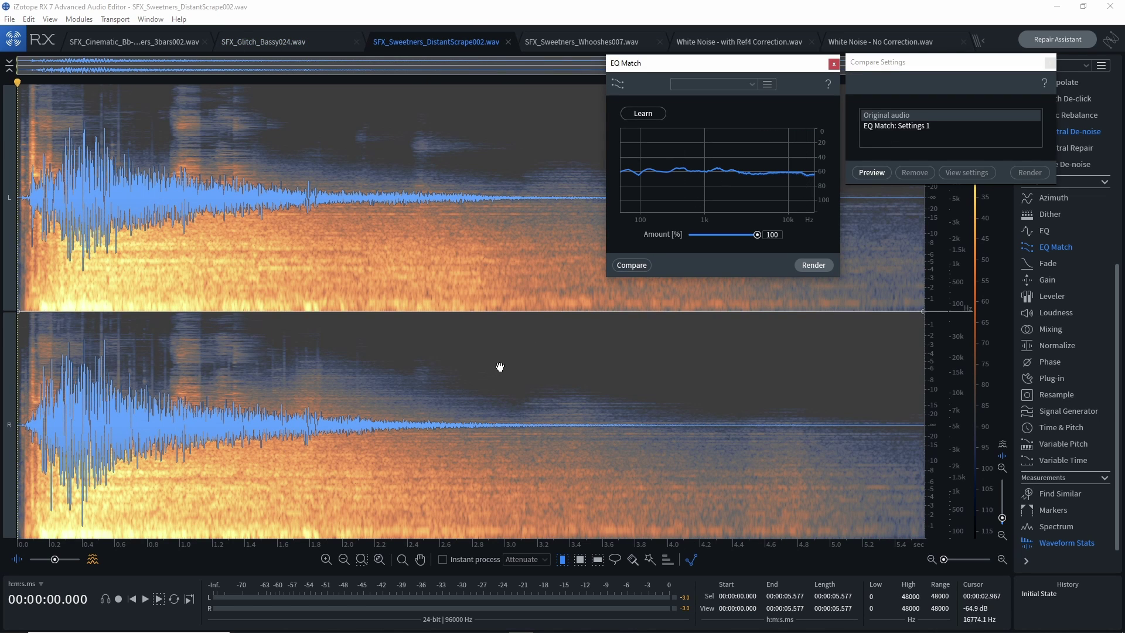
pyautogui.click(886, 119)
pyautogui.press('space')
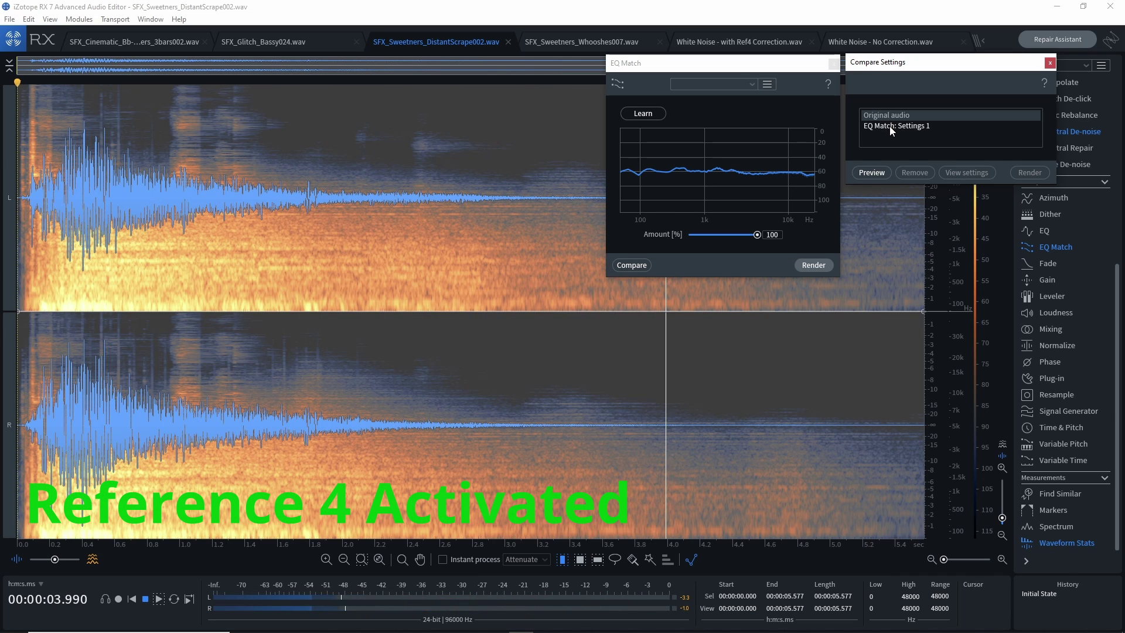
# Listen to the distant scrape sound alternately as EQ Match: Settings 1 and Original audio, returning to Original audio.
pyautogui.click(888, 125)
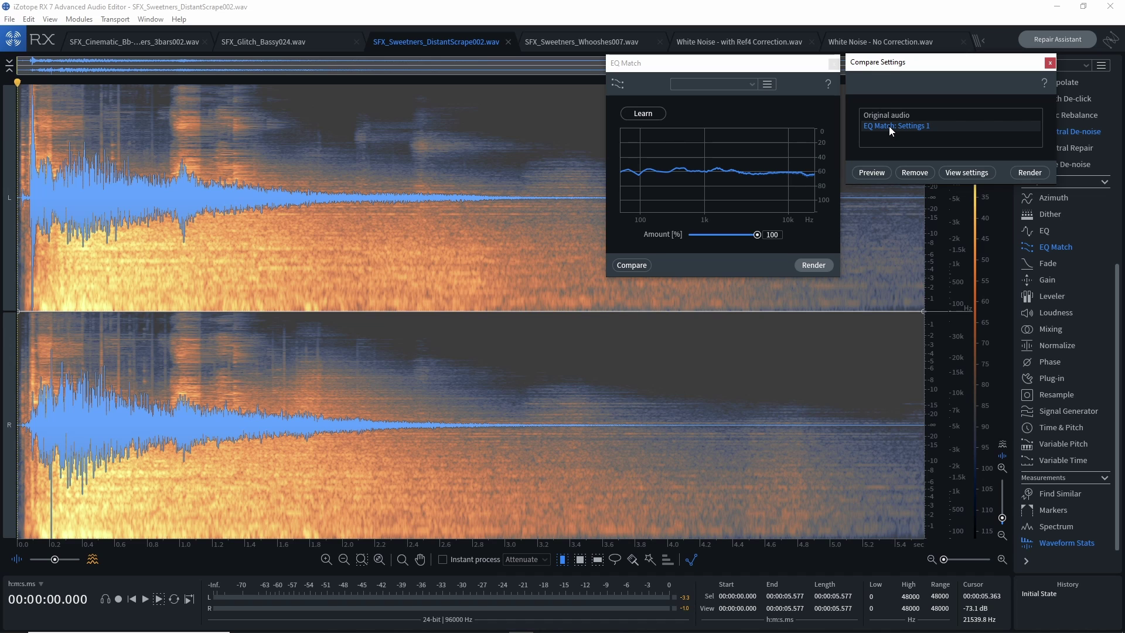
pyautogui.press('space')
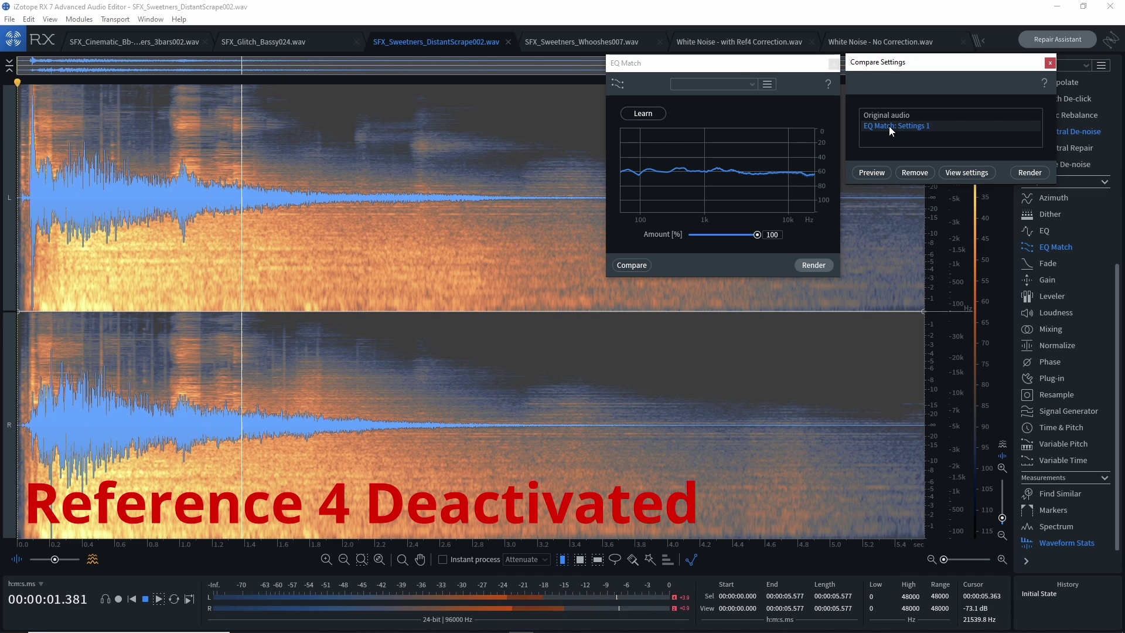
pyautogui.click(885, 115)
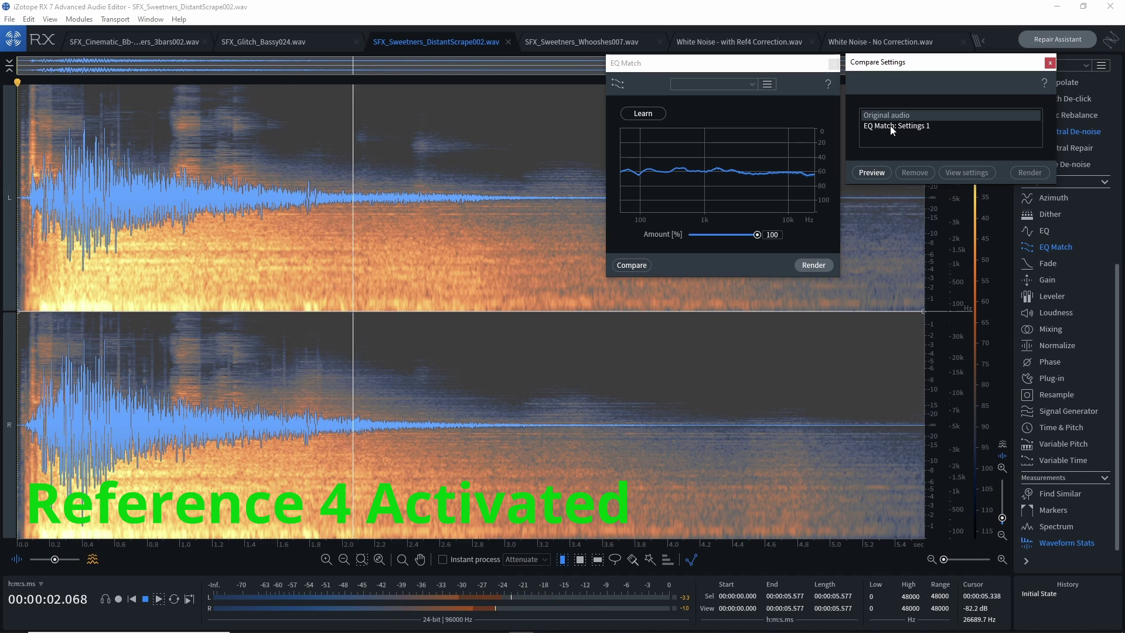
pyautogui.click(890, 125)
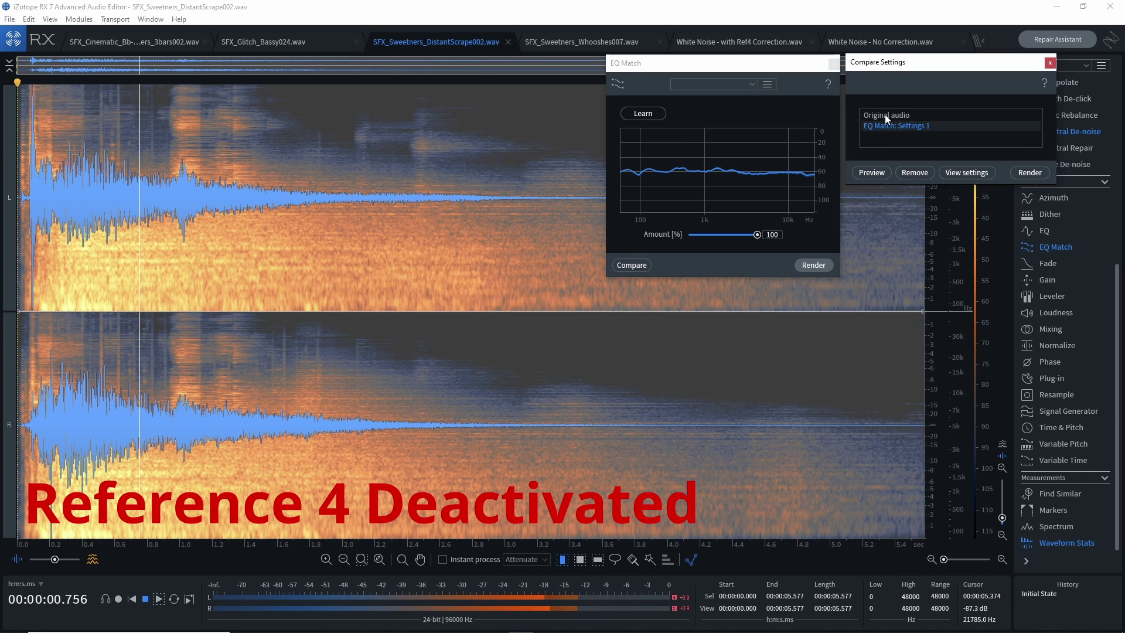
pyautogui.press('space')
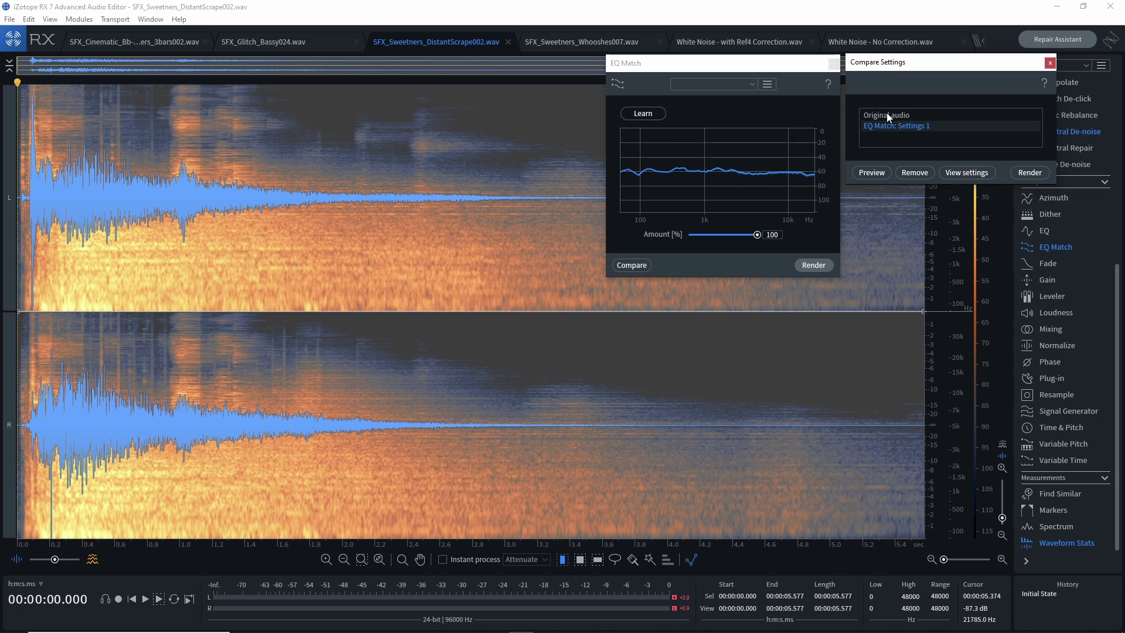
pyautogui.click(887, 115)
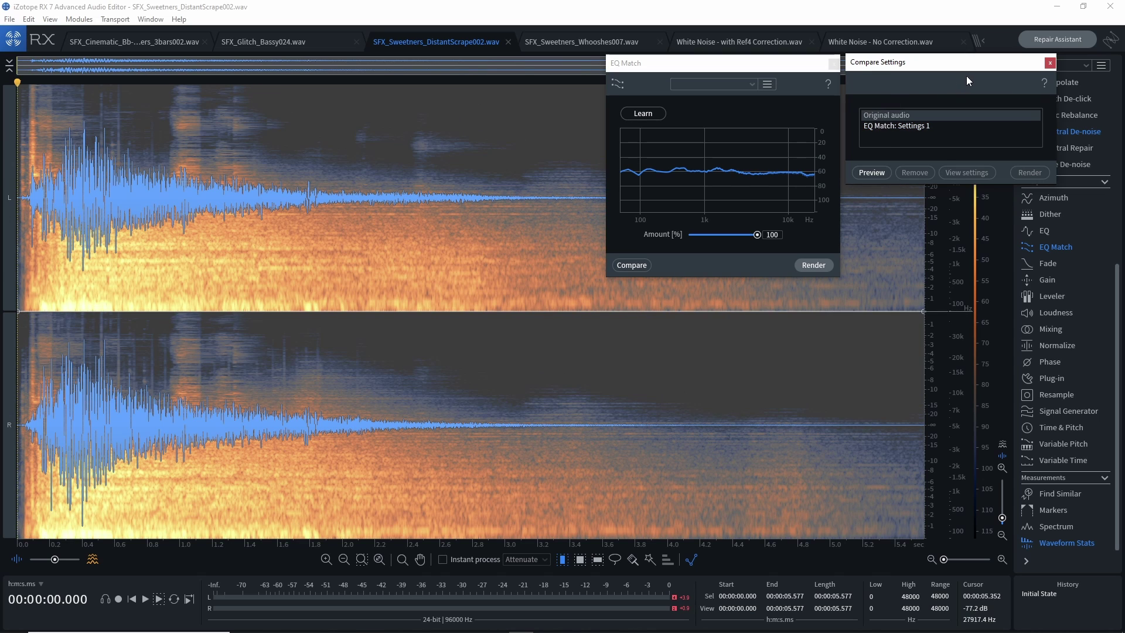
# Move the Compare Settings window lower, close it, and reopen the EQ Match comparison for the distant scrape sound.
pyautogui.moveTo(1037, 65); pyautogui.dragTo(1021, 177)
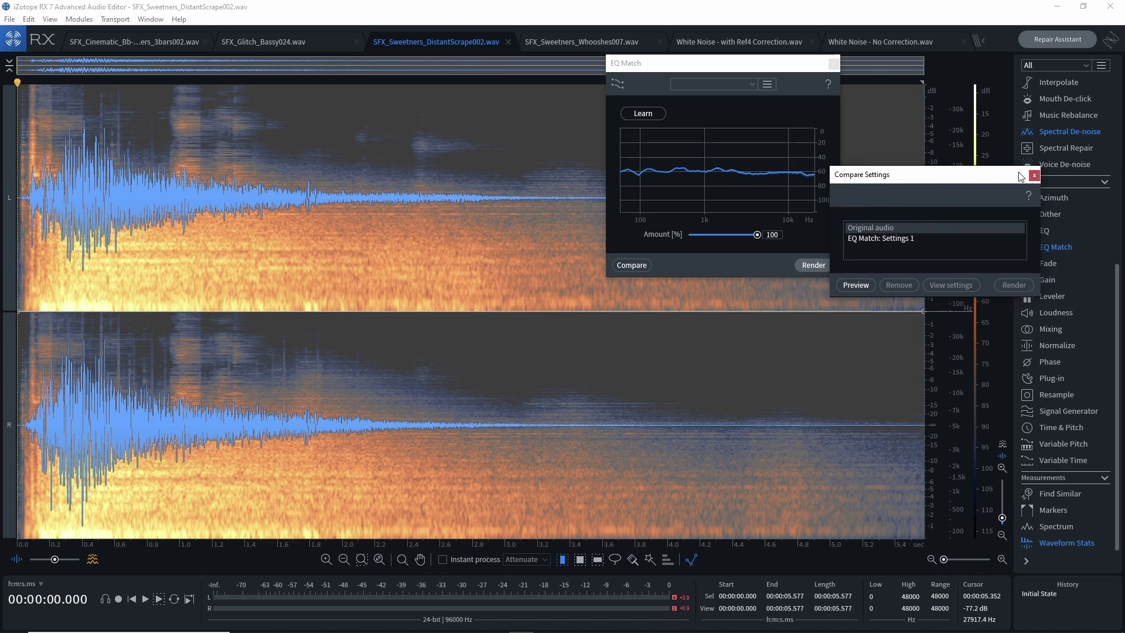
pyautogui.click(1034, 175)
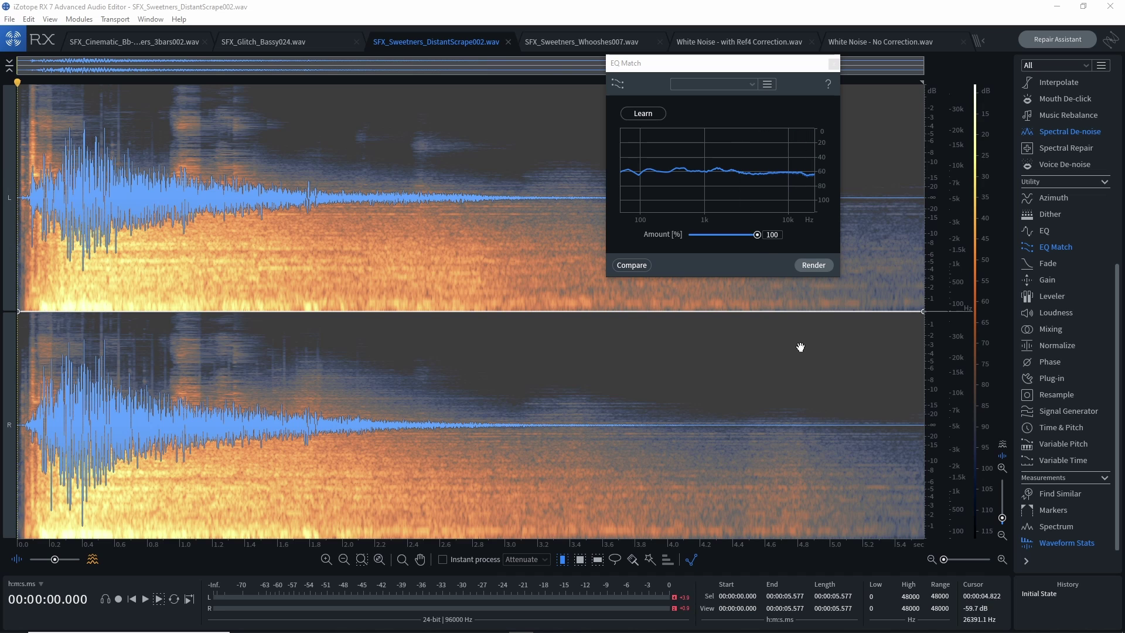
pyautogui.click(631, 265)
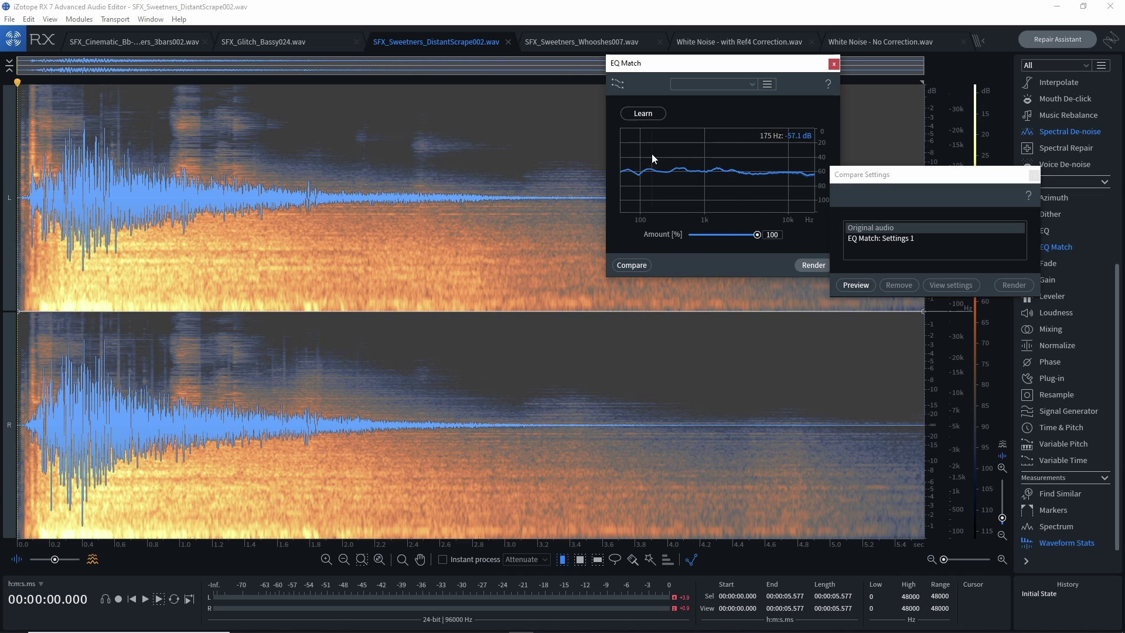
# Compare the distant scrape's waveform and spectrogram between EQ Match: Settings 1 and Original audio, then close the comparison.
pyautogui.click(879, 239)
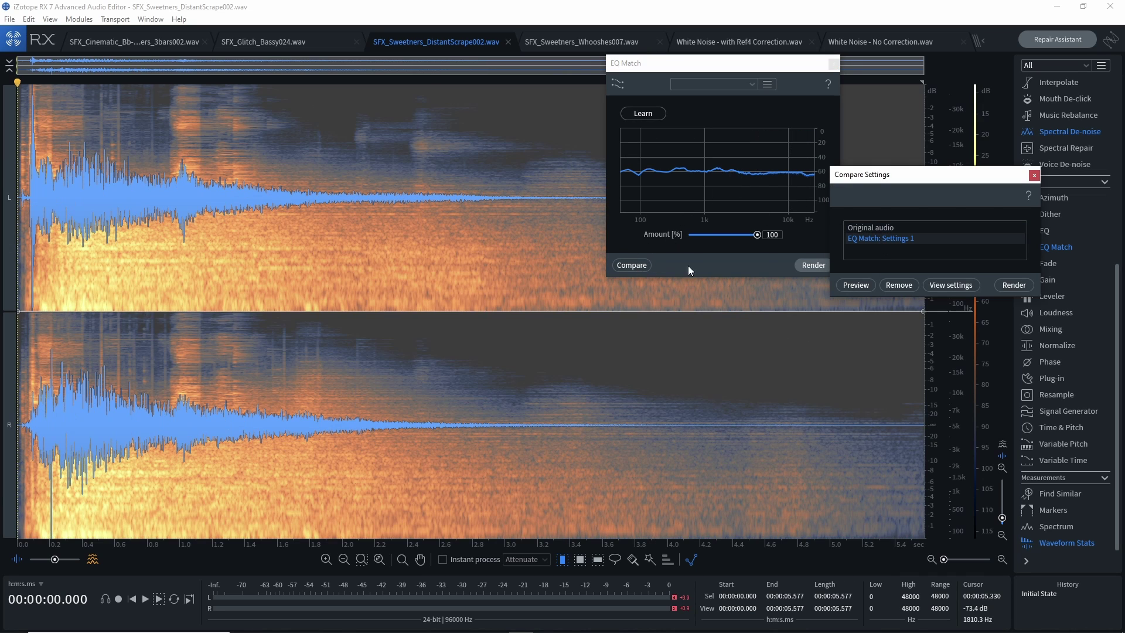
pyautogui.click(882, 227)
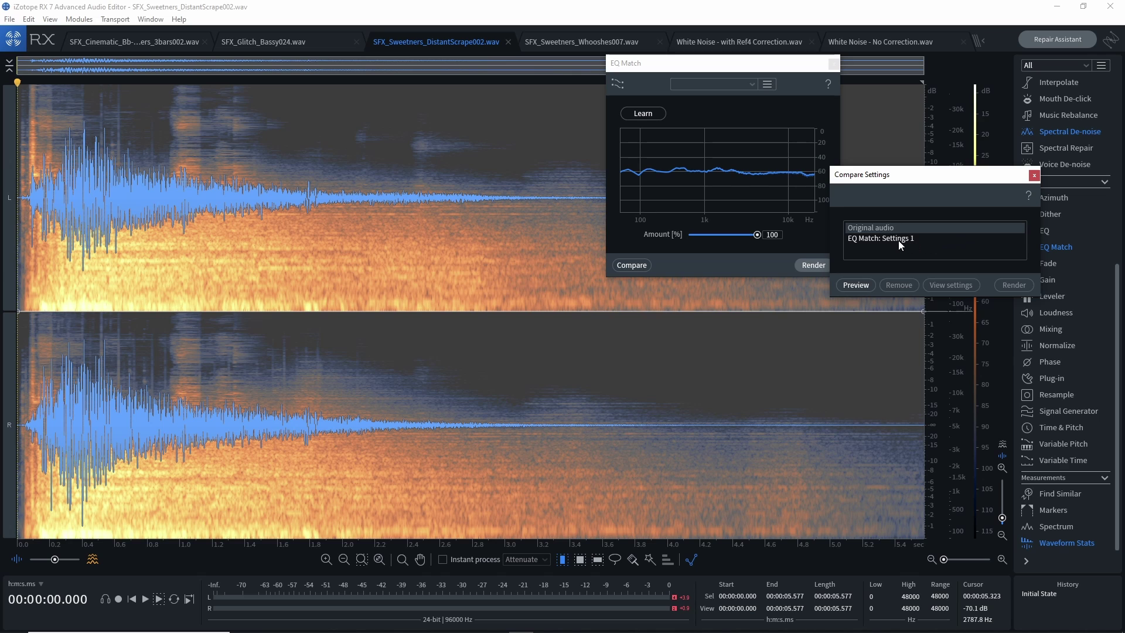
pyautogui.click(898, 240)
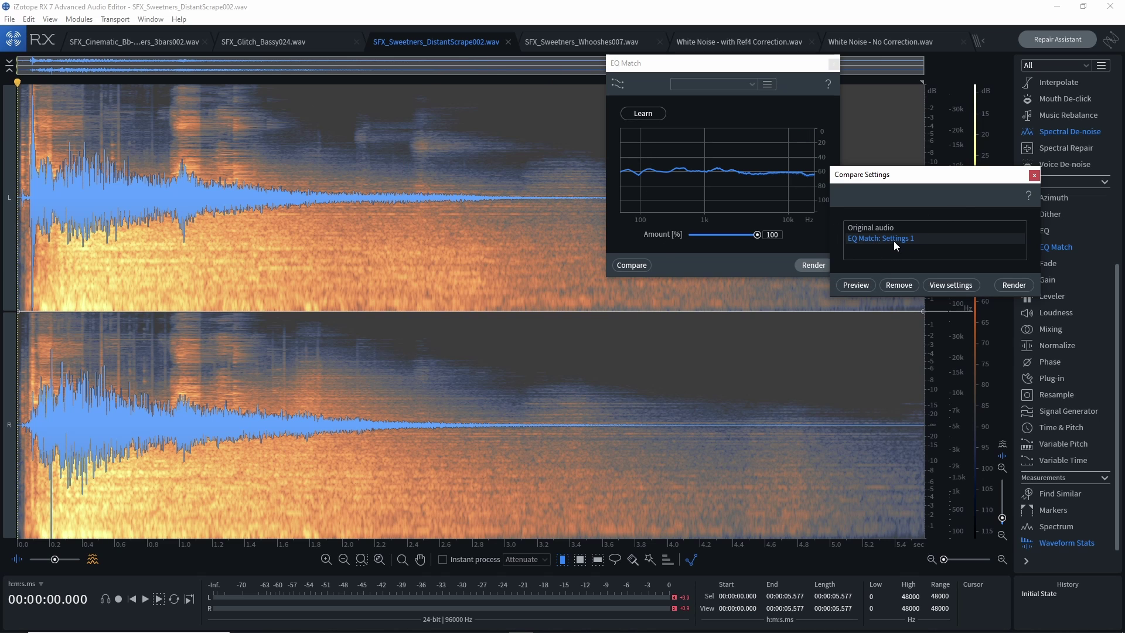
pyautogui.click(884, 227)
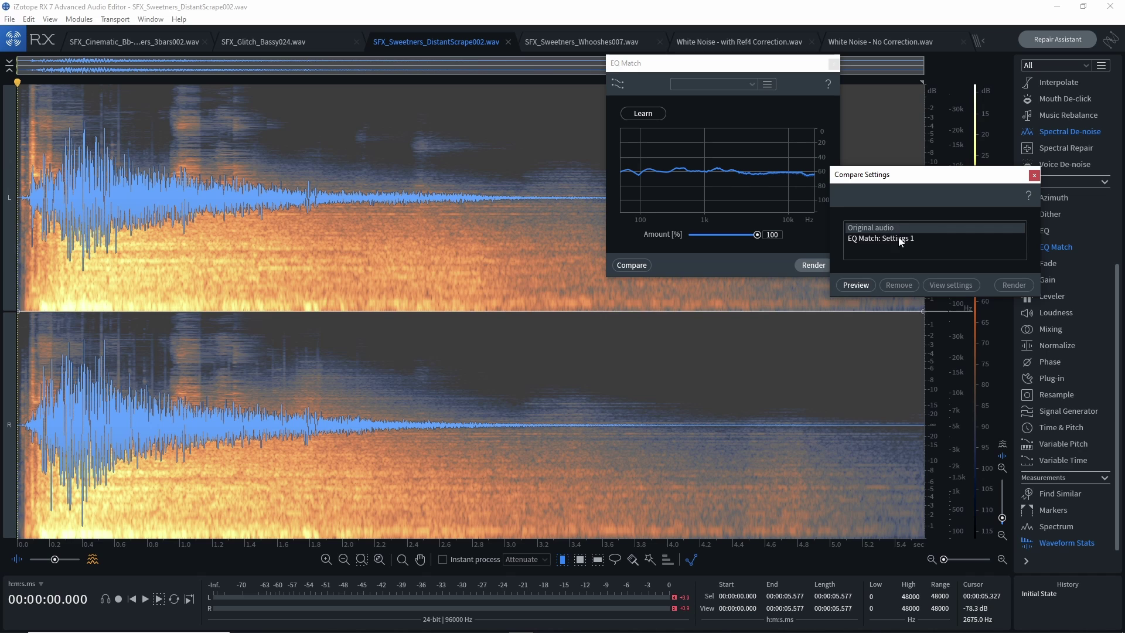
pyautogui.click(899, 237)
pyautogui.click(891, 230)
pyautogui.click(430, 183)
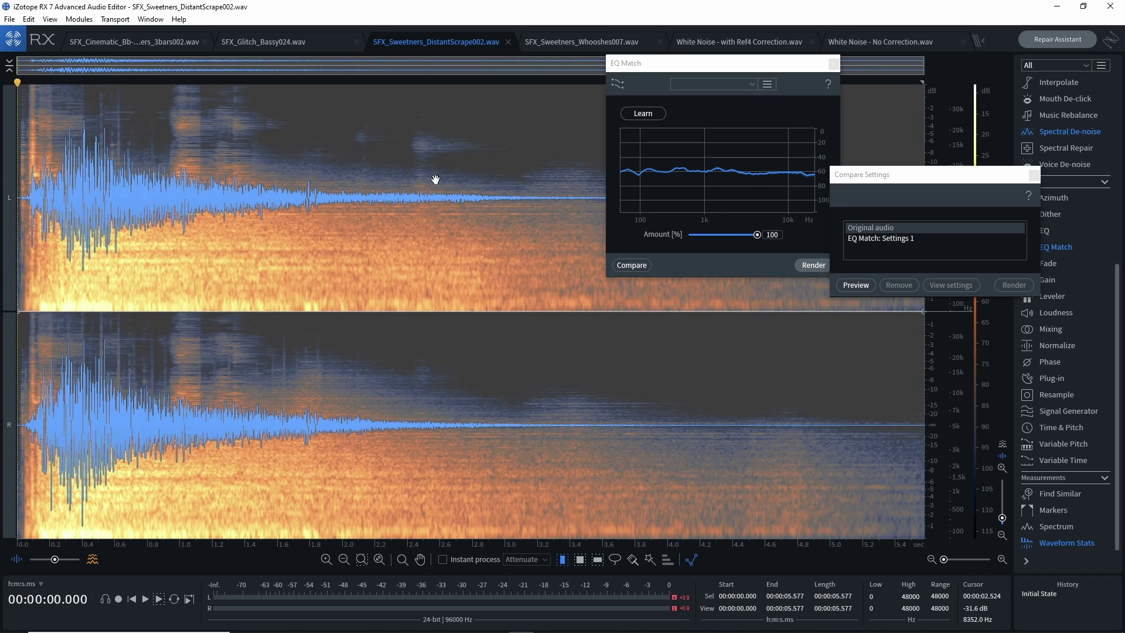
pyautogui.click(886, 238)
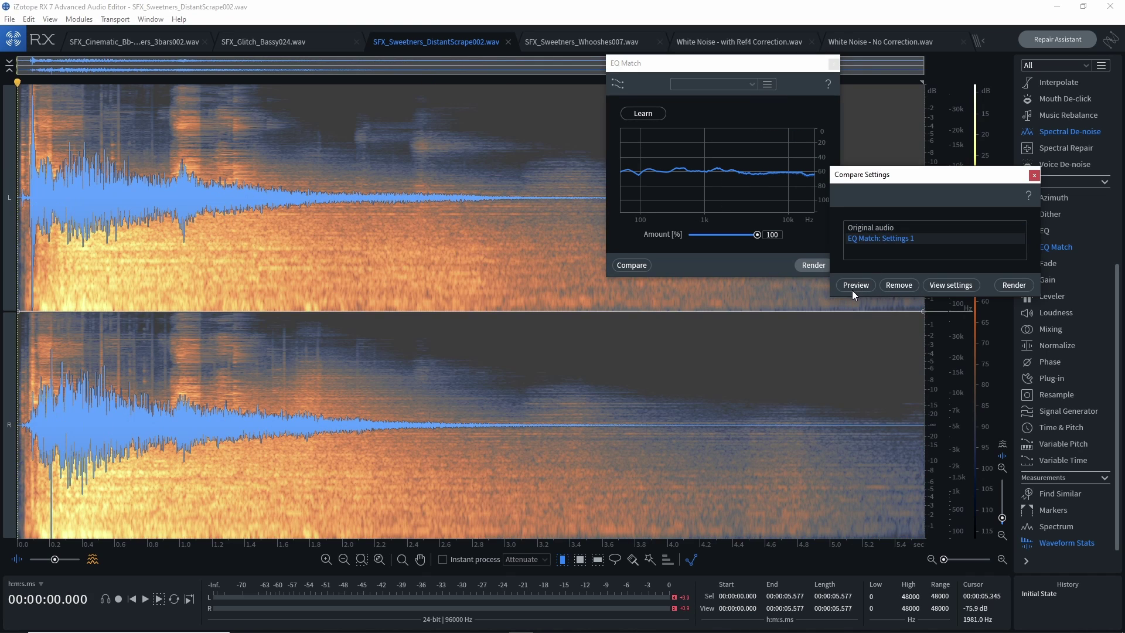
pyautogui.click(1034, 175)
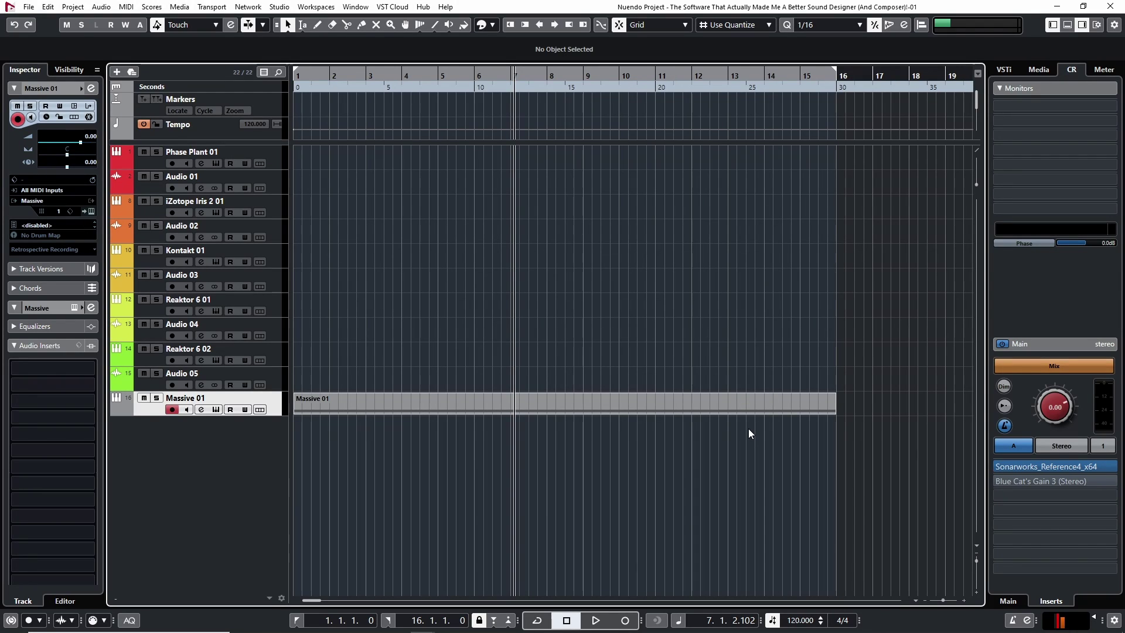
# In Nuendo, open the Control Room's Sonarworks_Reference4_x64 insert and alternate between speaker and headphone calibration, ending on headphones.
pyautogui.click(1036, 466)
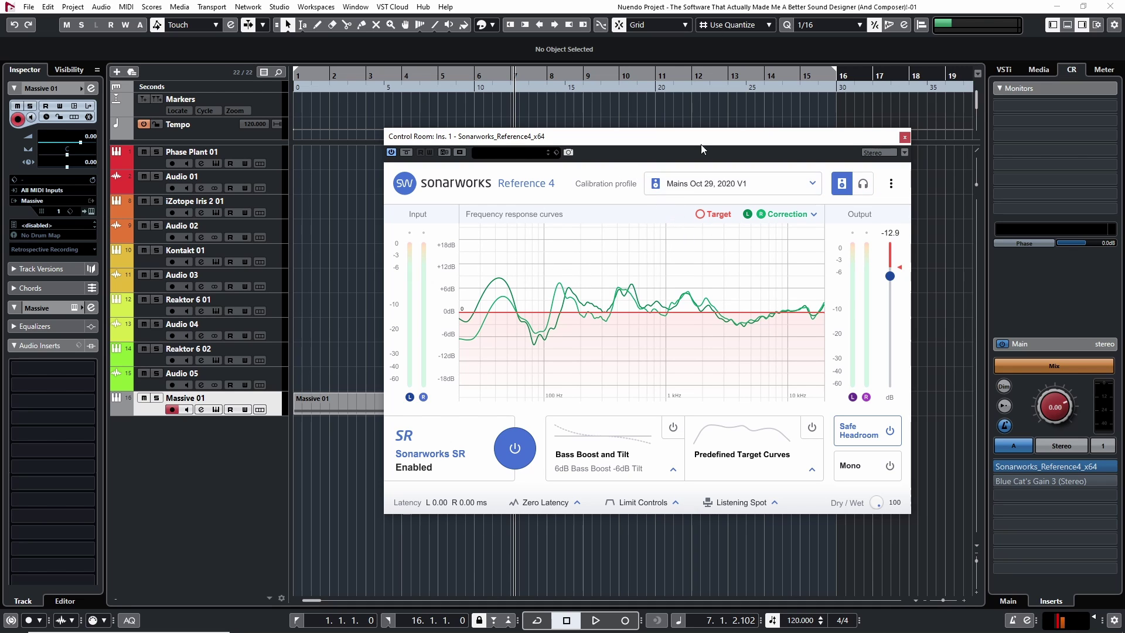
pyautogui.click(863, 183)
pyautogui.click(841, 183)
pyautogui.click(863, 184)
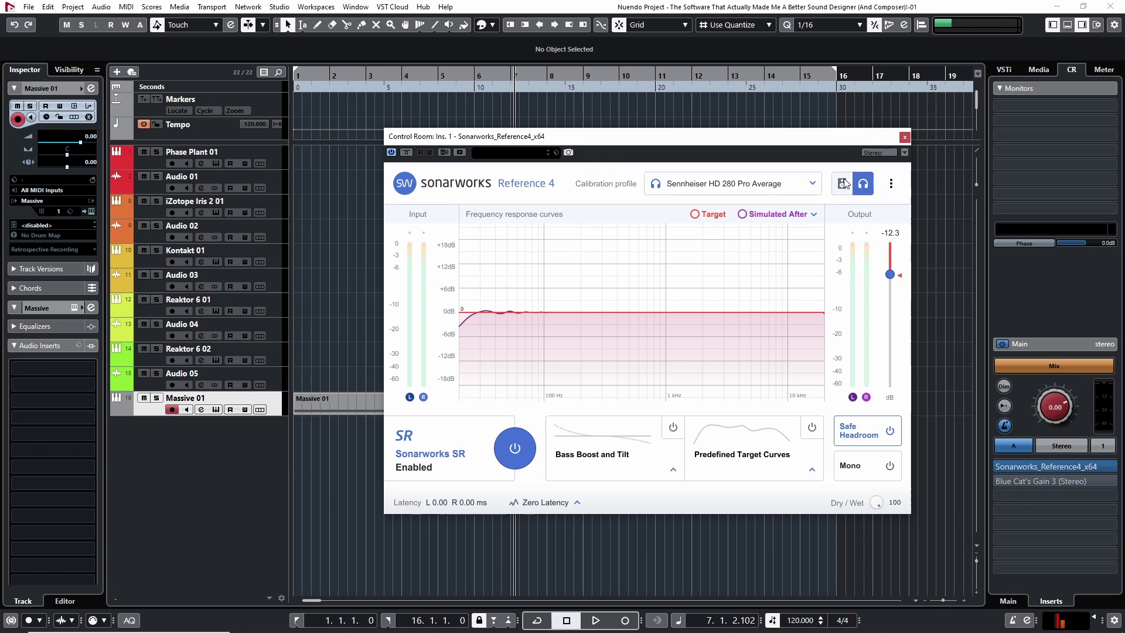
pyautogui.click(842, 183)
pyautogui.click(863, 183)
# Look over the recent calibration profiles and the frequency response curve options for the Sennheiser HD 280 Pro Average profile.
pyautogui.click(815, 183)
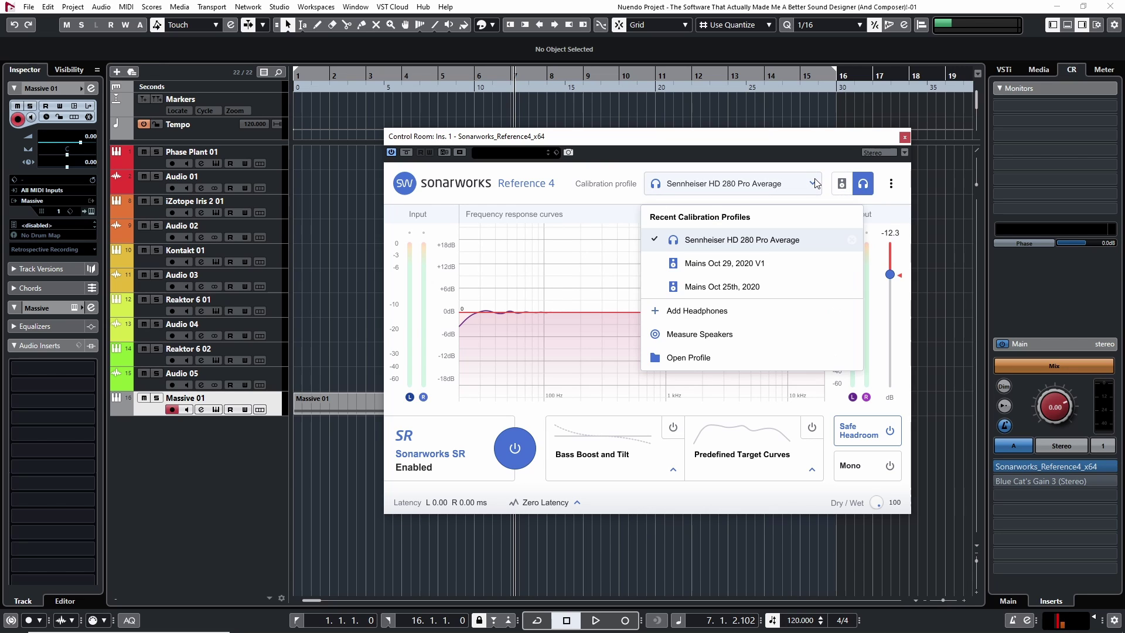
pyautogui.click(815, 184)
pyautogui.click(814, 214)
pyautogui.click(641, 213)
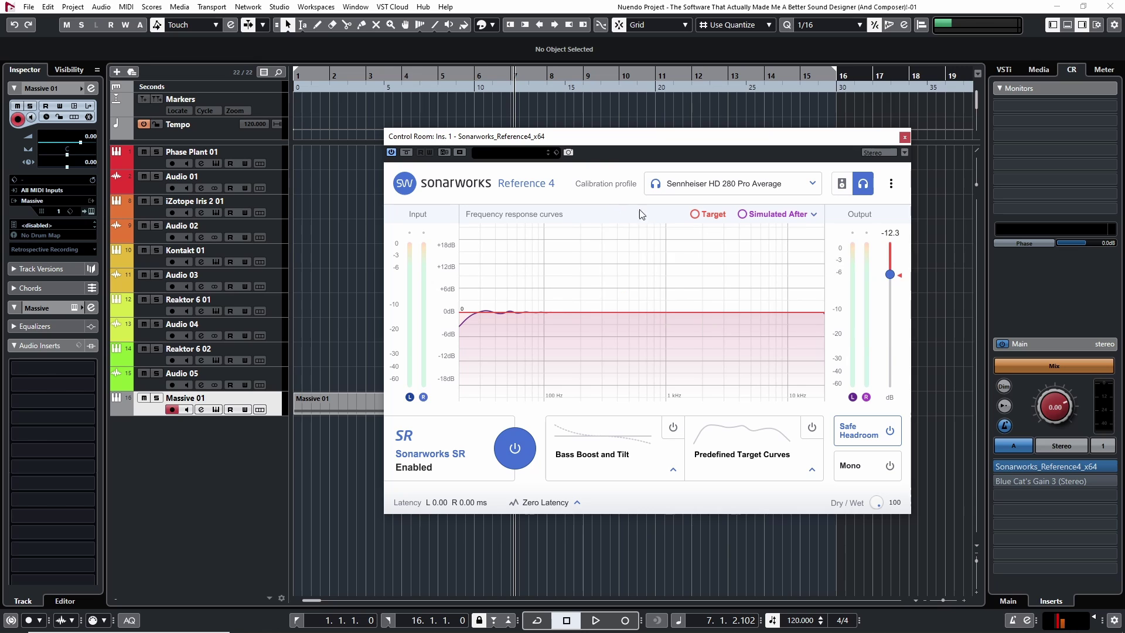
pyautogui.click(702, 215)
pyautogui.click(801, 216)
pyautogui.click(802, 215)
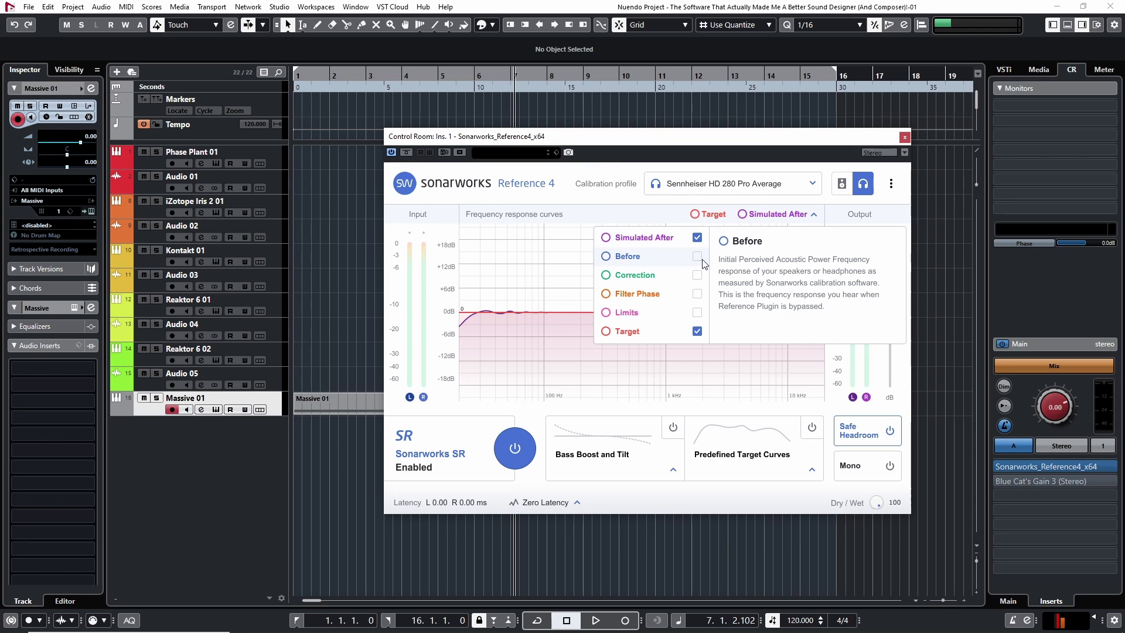
pyautogui.click(577, 208)
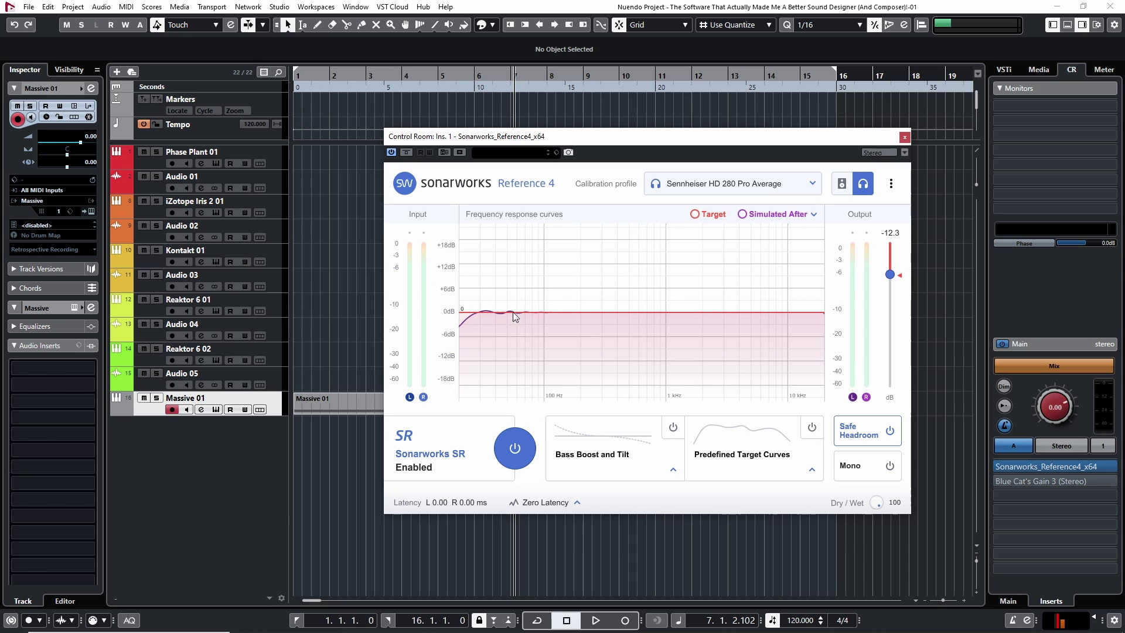
# Show the headphone profile's Before curve on the frequency response graph and hide the Simulated After curve.
pyautogui.click(806, 216)
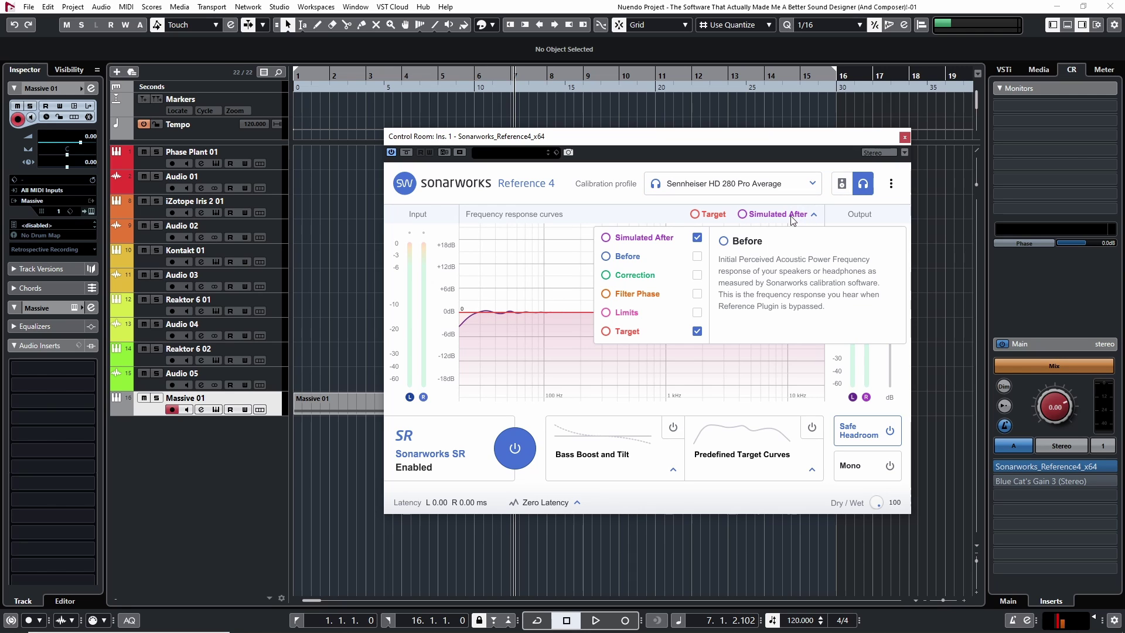
pyautogui.click(698, 256)
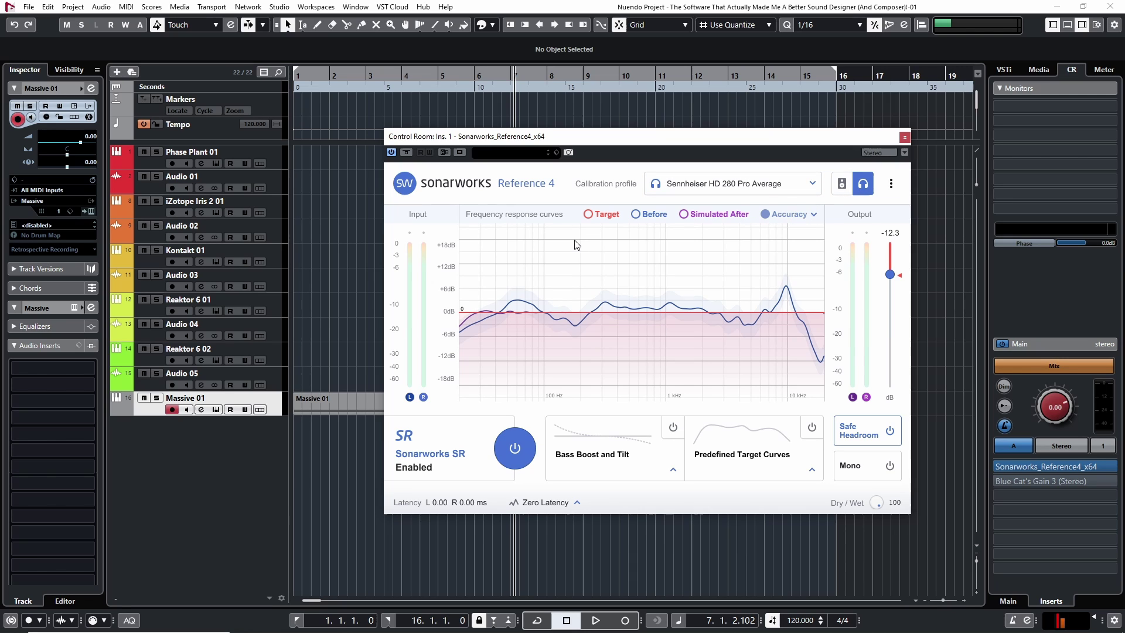
pyautogui.click(813, 215)
pyautogui.click(696, 237)
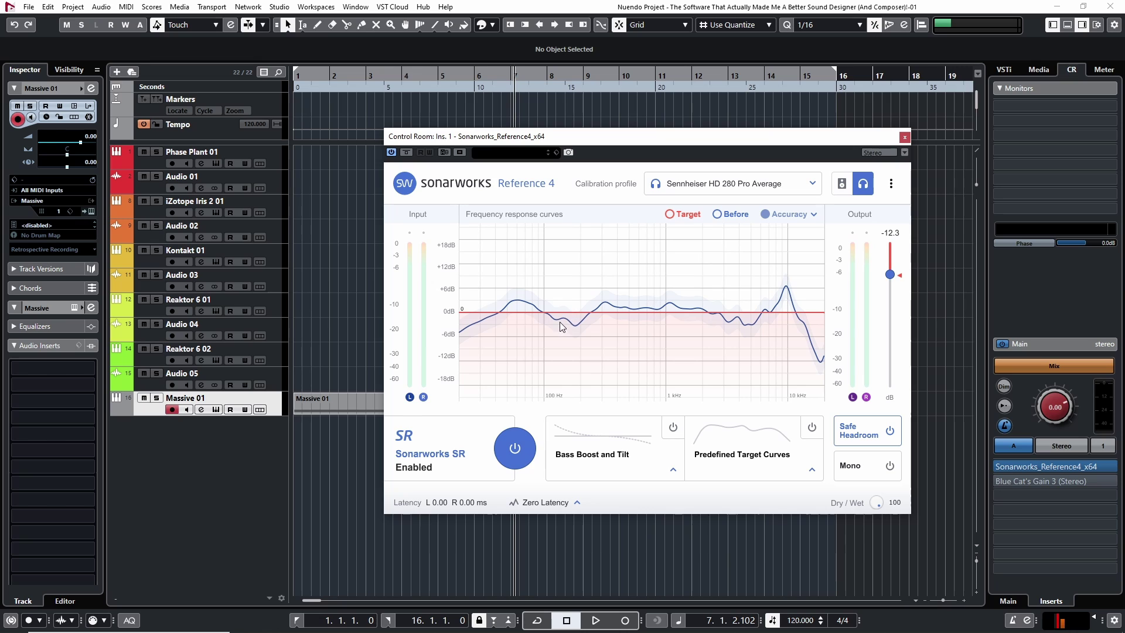
# Briefly display the headphone profile's Correction curve, hide it, and show the Simulated After curve alongside Before.
pyautogui.click(818, 216)
pyautogui.click(697, 275)
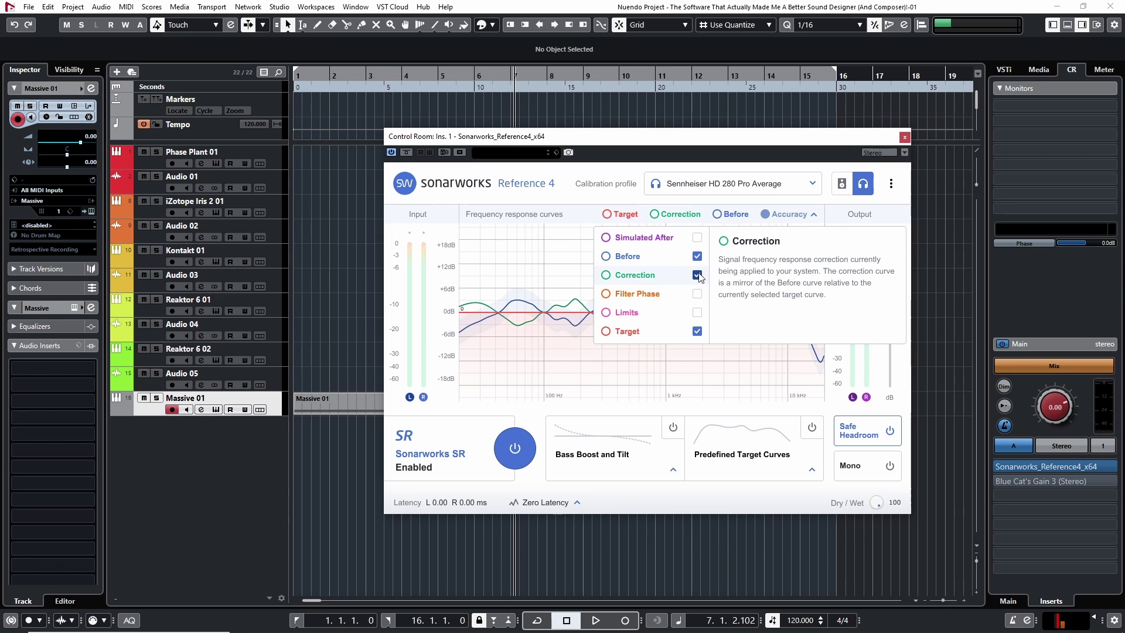
pyautogui.click(698, 275)
pyautogui.click(697, 237)
pyautogui.click(475, 301)
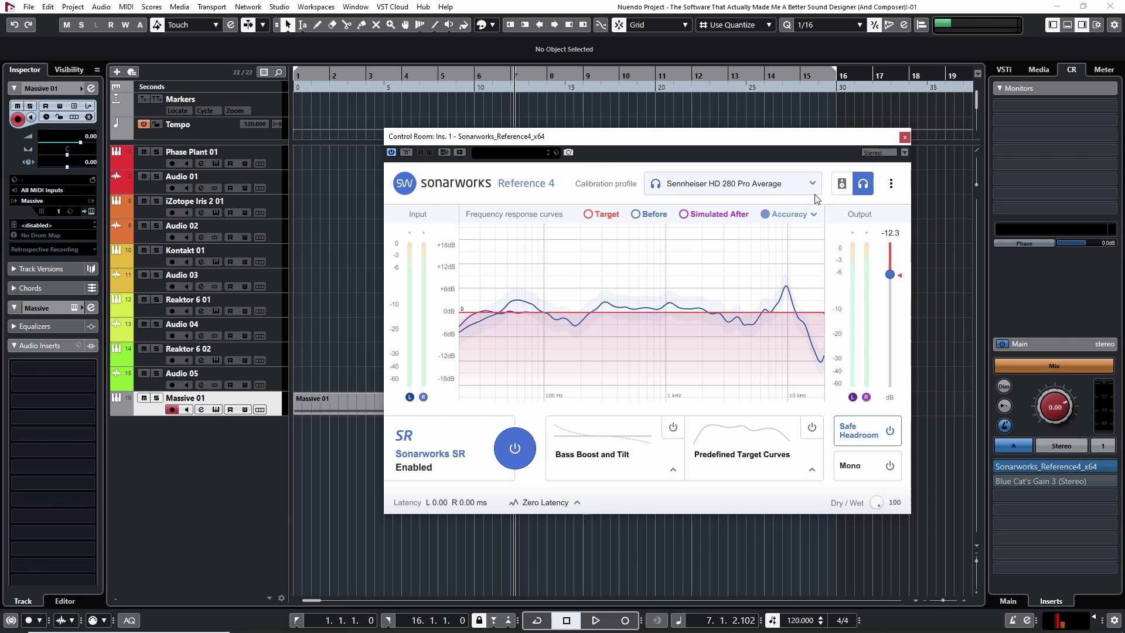
# Switch to the Mains Oct 29, 2020 V1 speaker calibration and look over the recent calibration profiles.
pyautogui.click(842, 185)
pyautogui.click(840, 184)
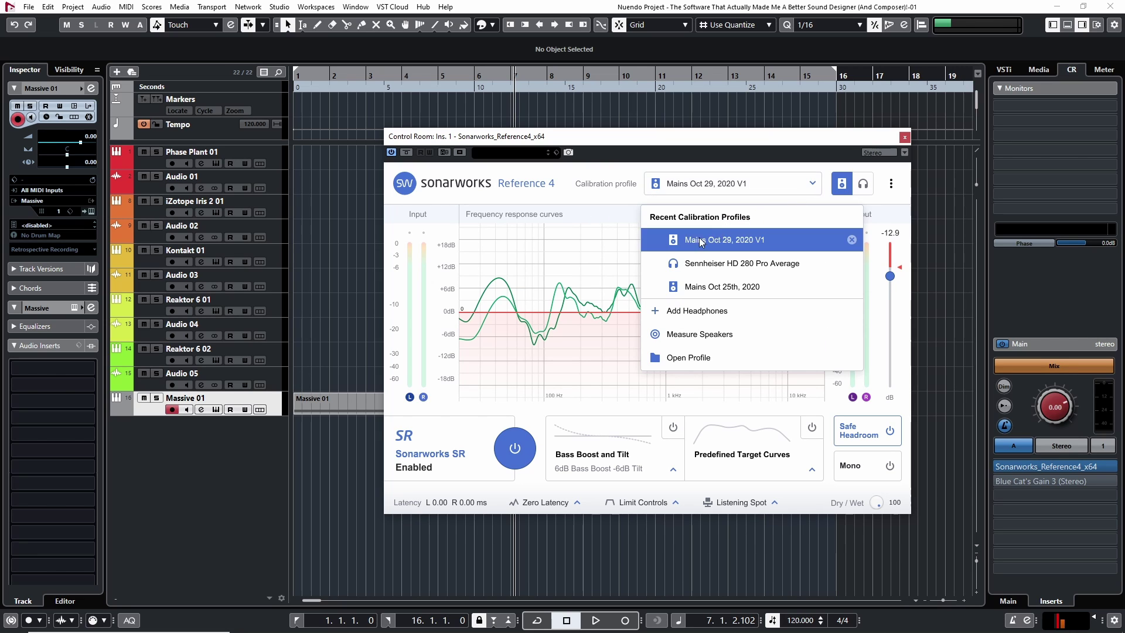
pyautogui.click(616, 213)
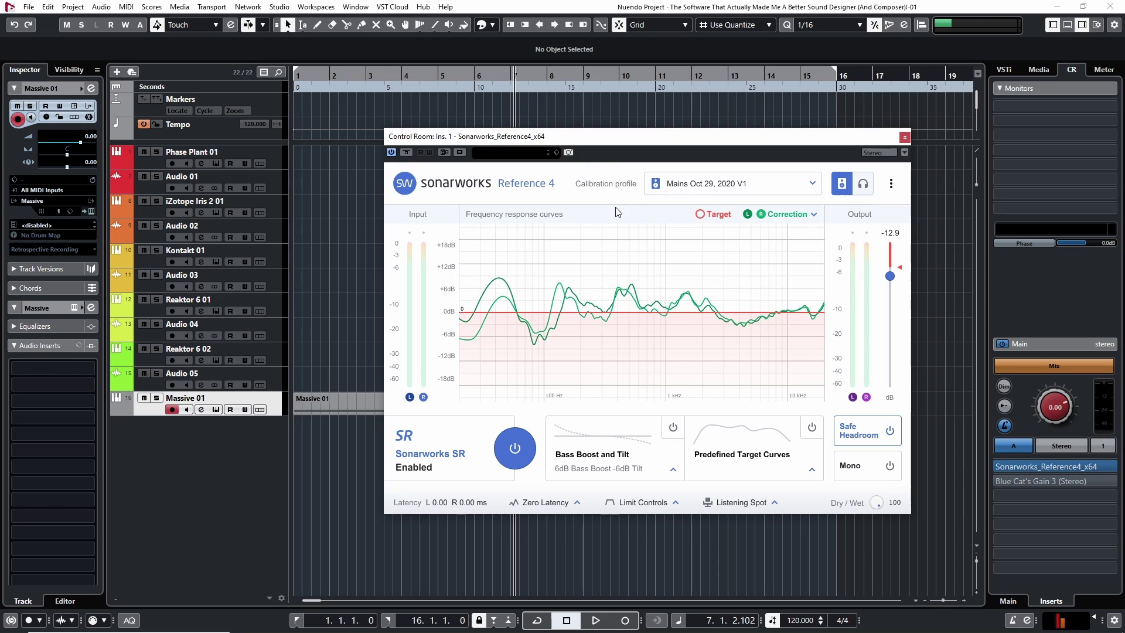
# Hide the speaker profile's Correction curve and show its Before curve on the frequency response graph.
pyautogui.click(815, 215)
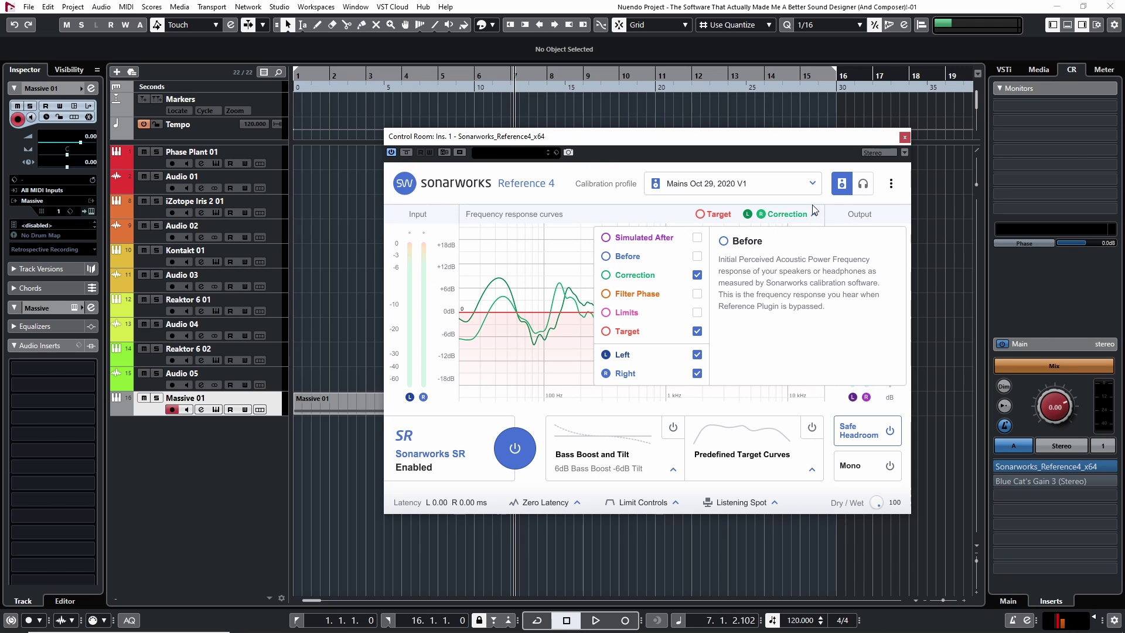
pyautogui.click(606, 275)
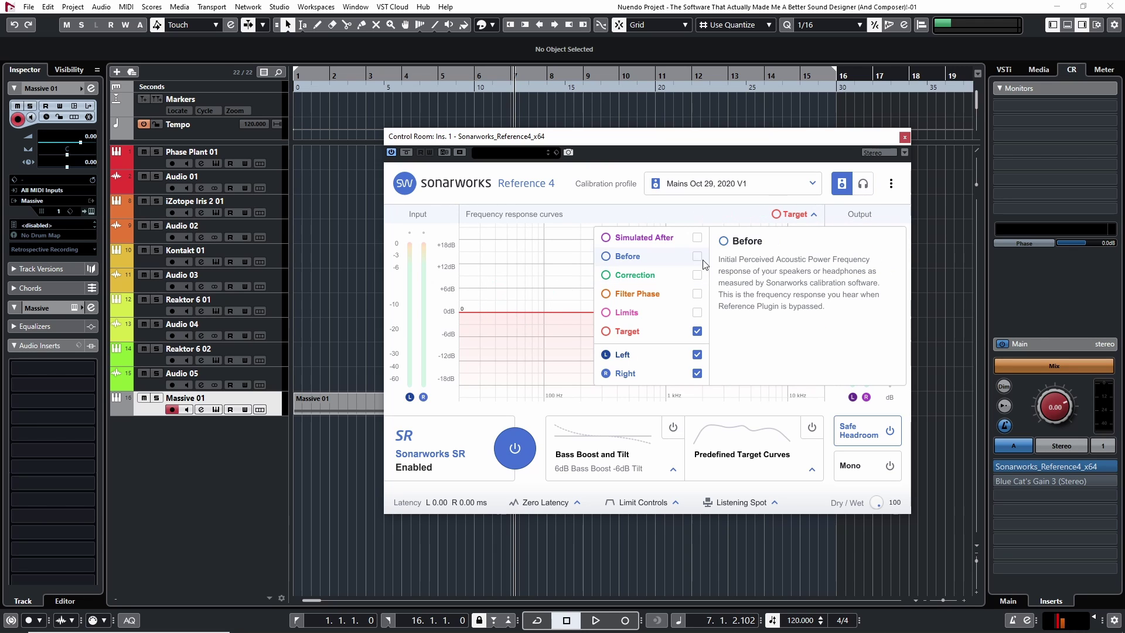
pyautogui.click(600, 255)
pyautogui.click(591, 256)
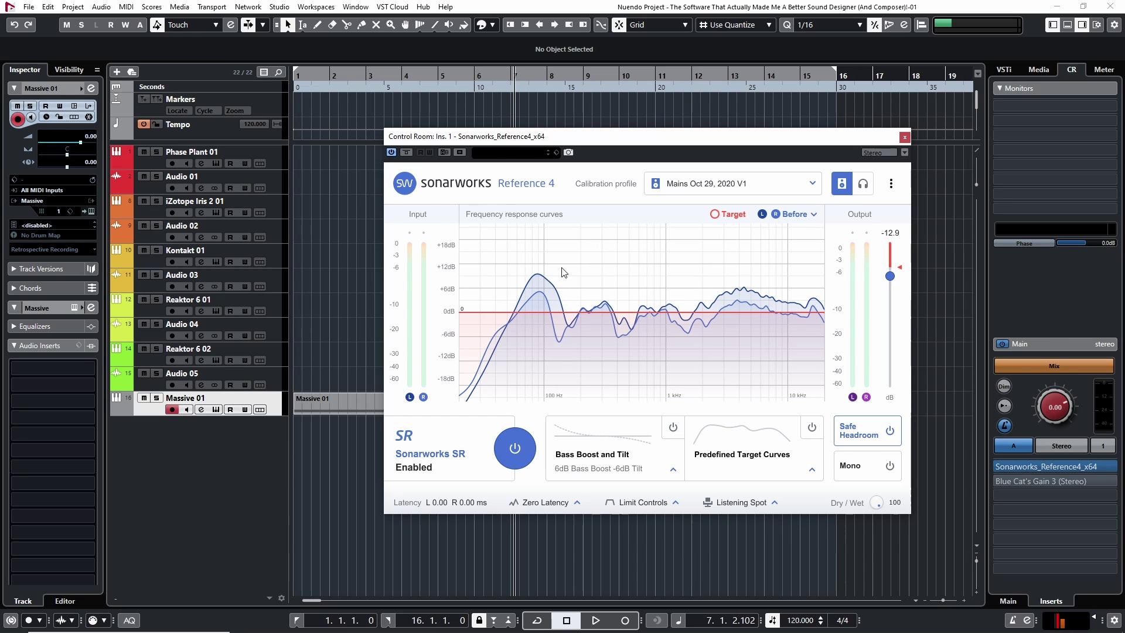
# Show the speaker profile's Simulated After curve alongside Before, and hide the Before curve.
pyautogui.click(816, 215)
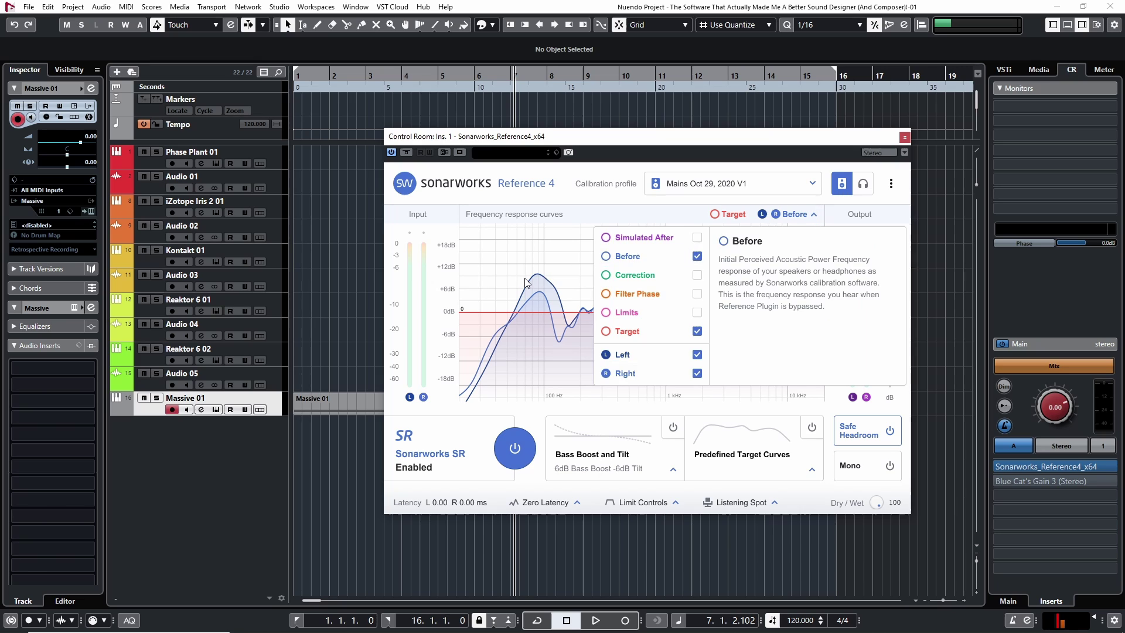
pyautogui.click(697, 237)
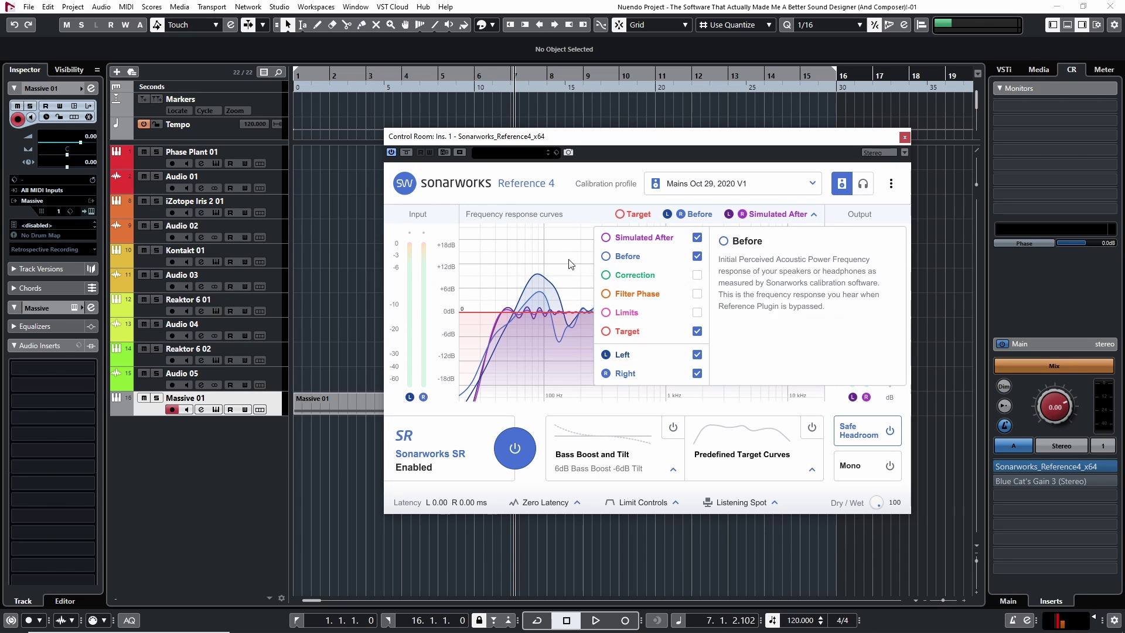
pyautogui.click(568, 234)
pyautogui.click(815, 215)
pyautogui.click(698, 256)
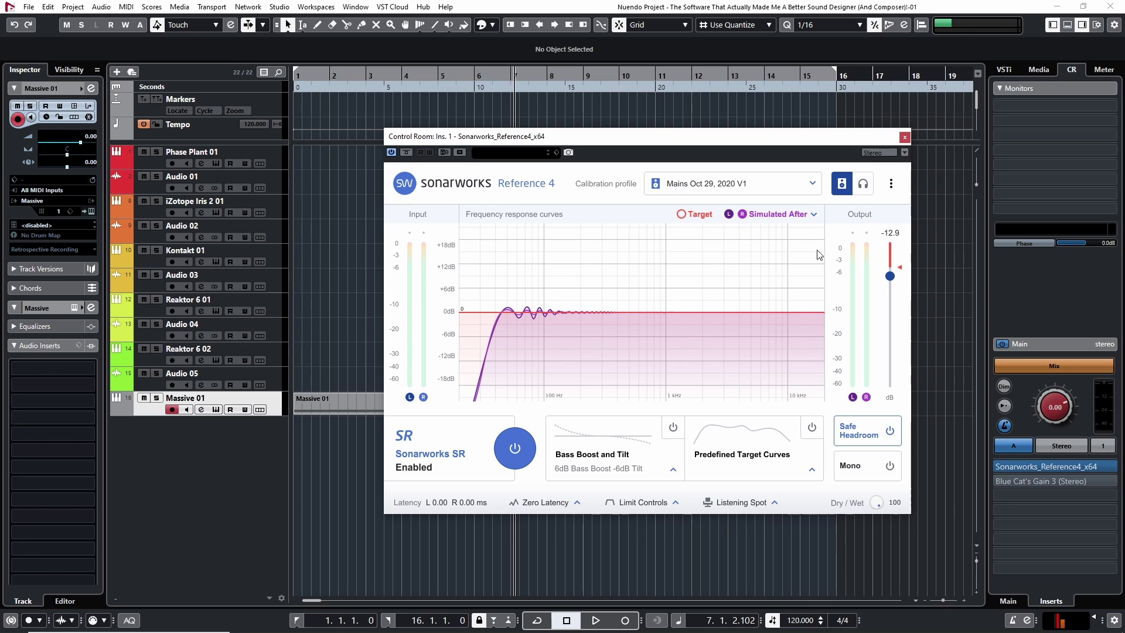
# Alternate between headphone and speaker calibration to compare their curves, ending on the speakers.
pyautogui.click(864, 184)
pyautogui.click(844, 184)
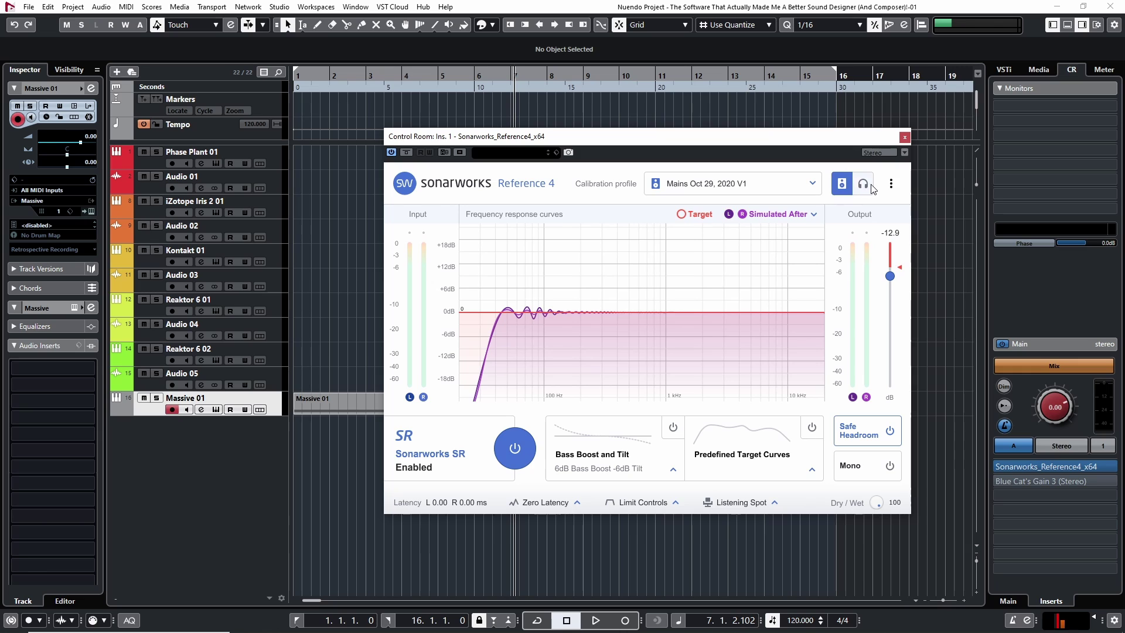
pyautogui.click(866, 184)
pyautogui.click(842, 185)
pyautogui.click(819, 214)
# Toggle Bass Boost and Tilt to show its effect, and inspect its Bass Boost and Tilt sliders.
pyautogui.click(672, 427)
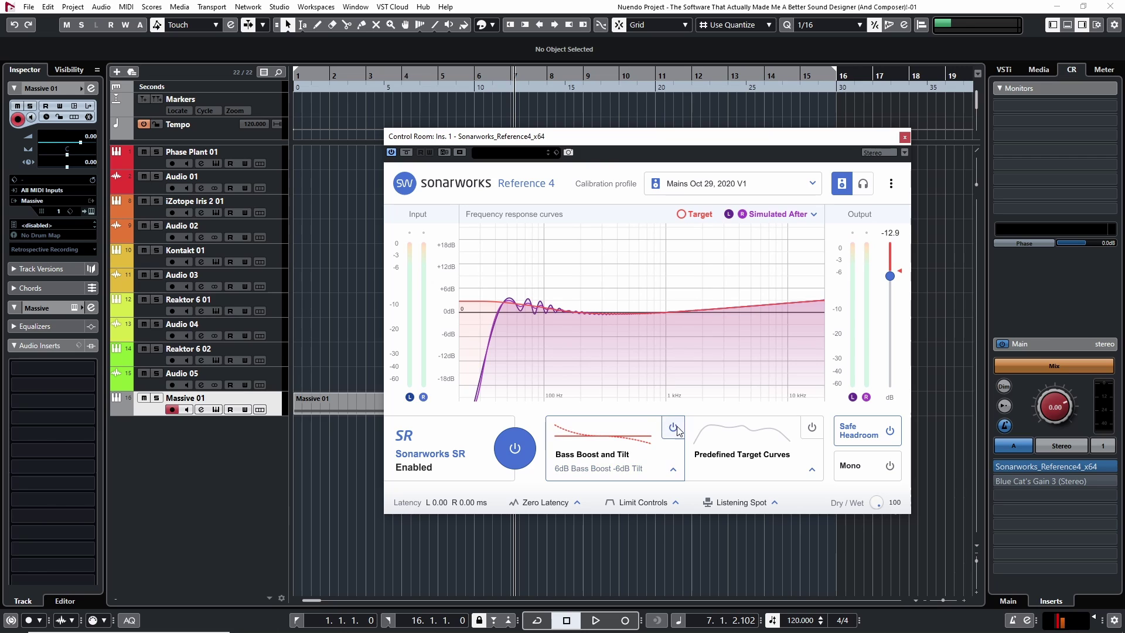
pyautogui.click(674, 428)
pyautogui.click(673, 428)
pyautogui.click(673, 470)
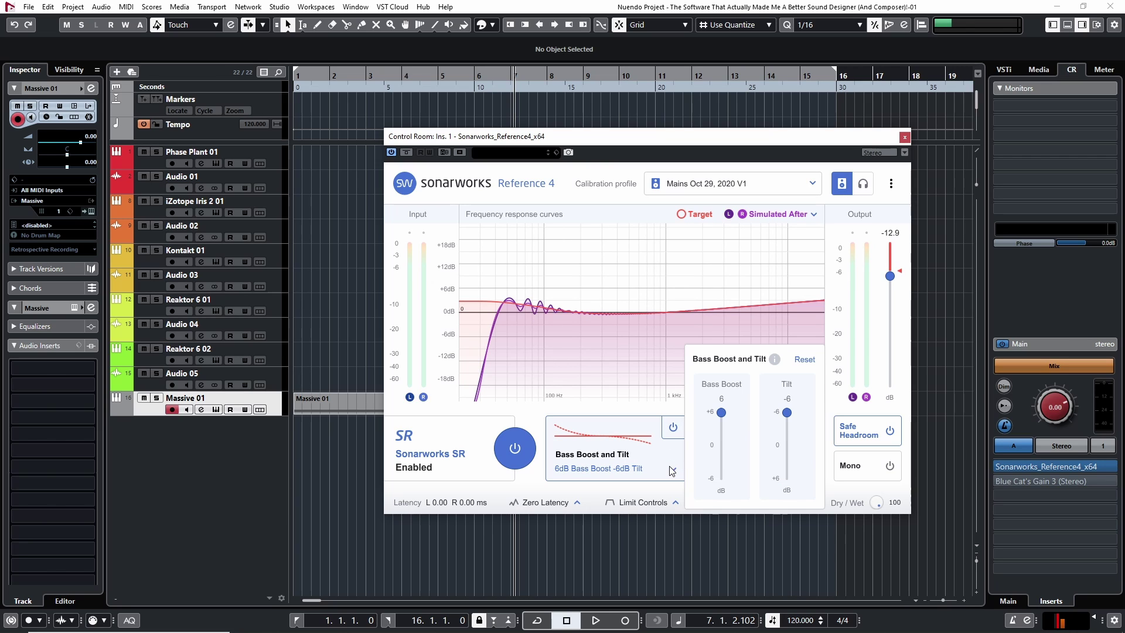
pyautogui.moveTo(726, 417)
pyautogui.mouseDown()
pyautogui.moveTo(723, 477)
pyautogui.moveTo(723, 413)
pyautogui.mouseUp()
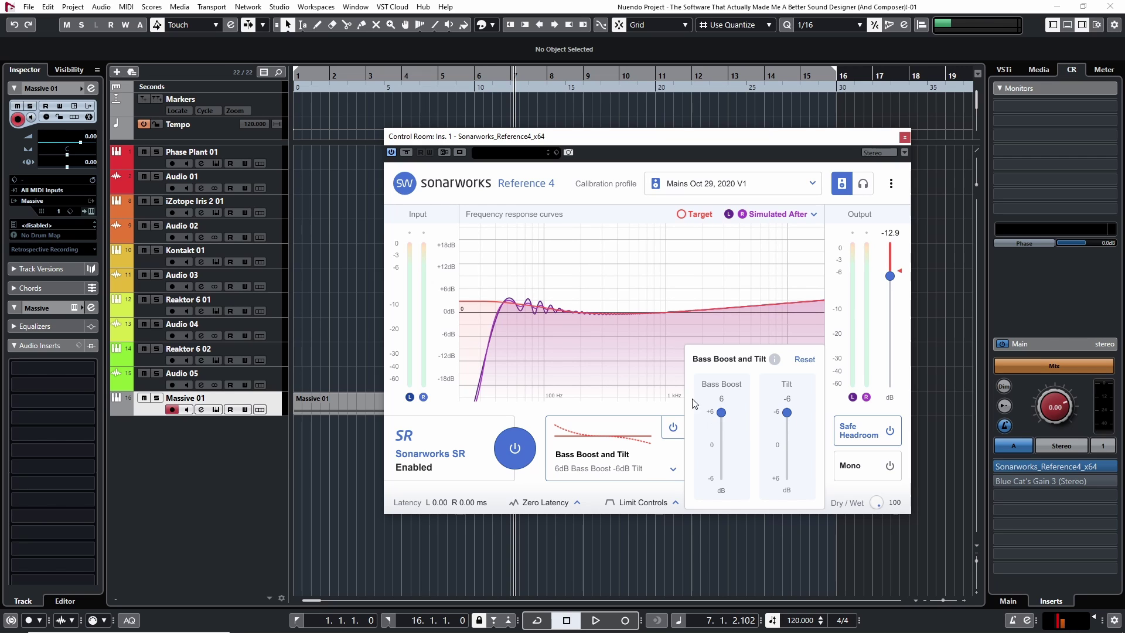
pyautogui.click(649, 380)
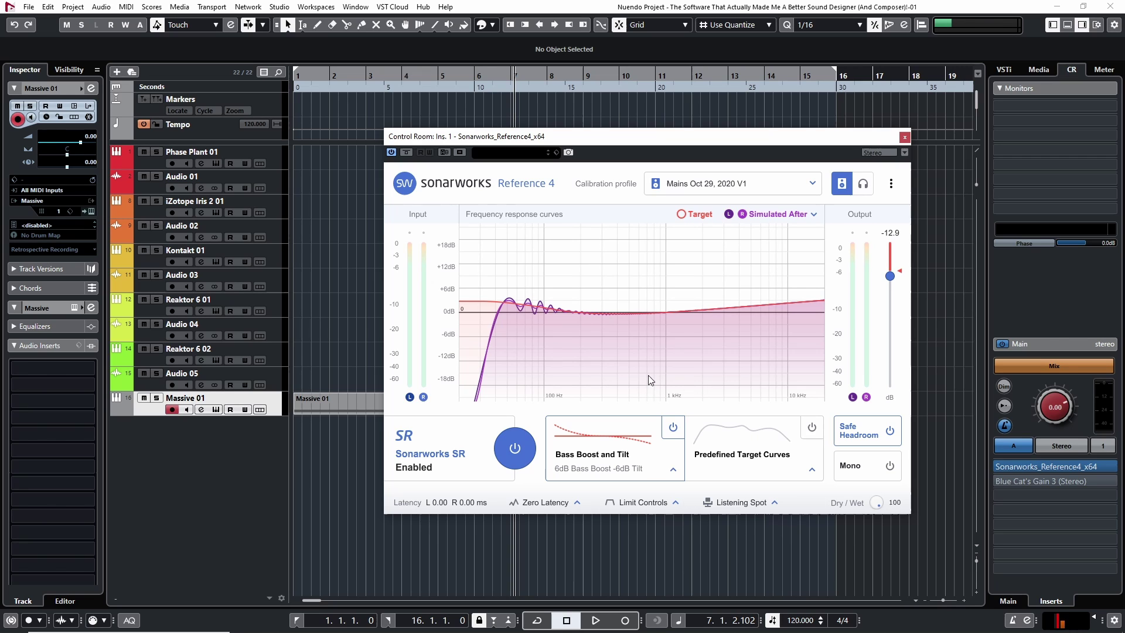
# Briefly enable and disable Predefined Target Curves, and do the same with the Mono option.
pyautogui.click(812, 429)
pyautogui.click(811, 431)
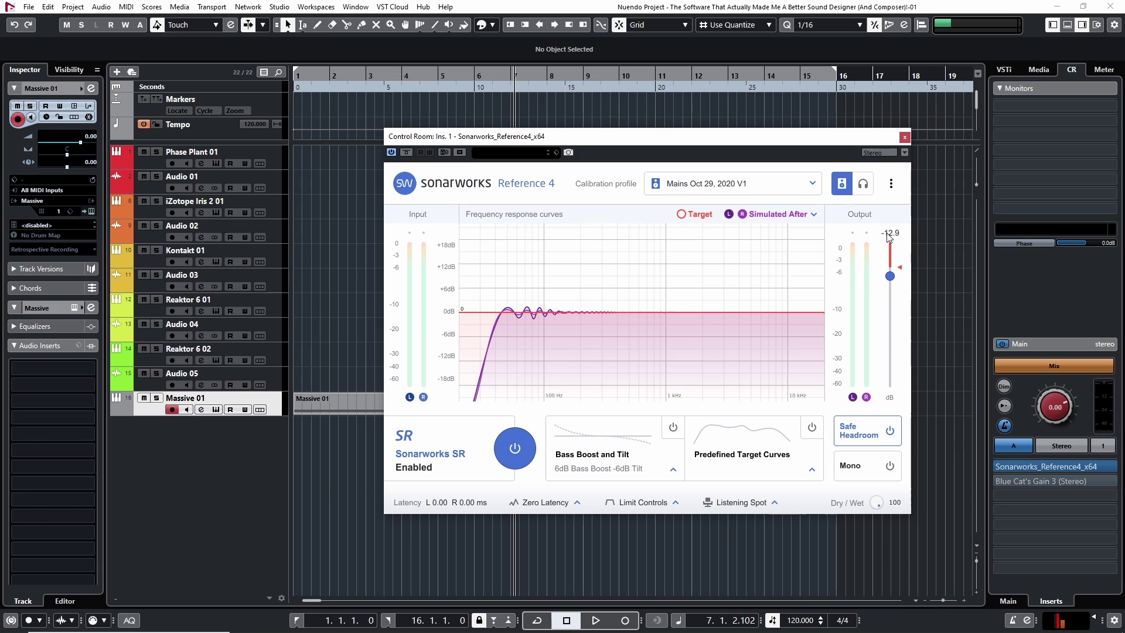
pyautogui.click(892, 467)
pyautogui.click(892, 467)
# Close the Sonarworks plugin window and look over the Control Room's main output inserts.
pyautogui.click(903, 137)
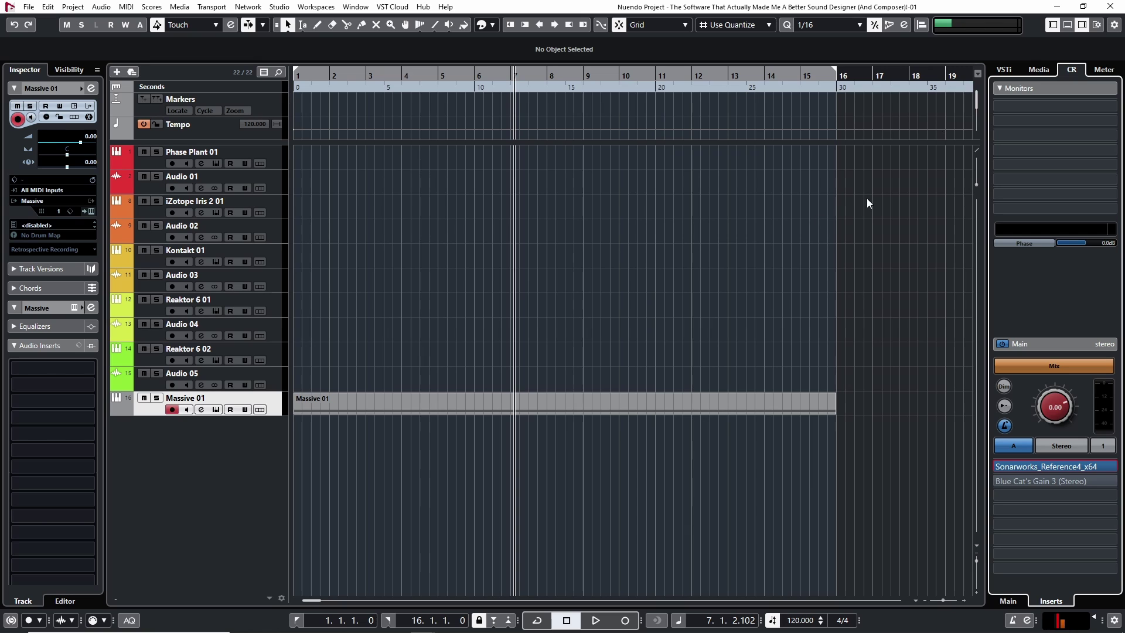
pyautogui.click(1074, 67)
pyautogui.click(1055, 281)
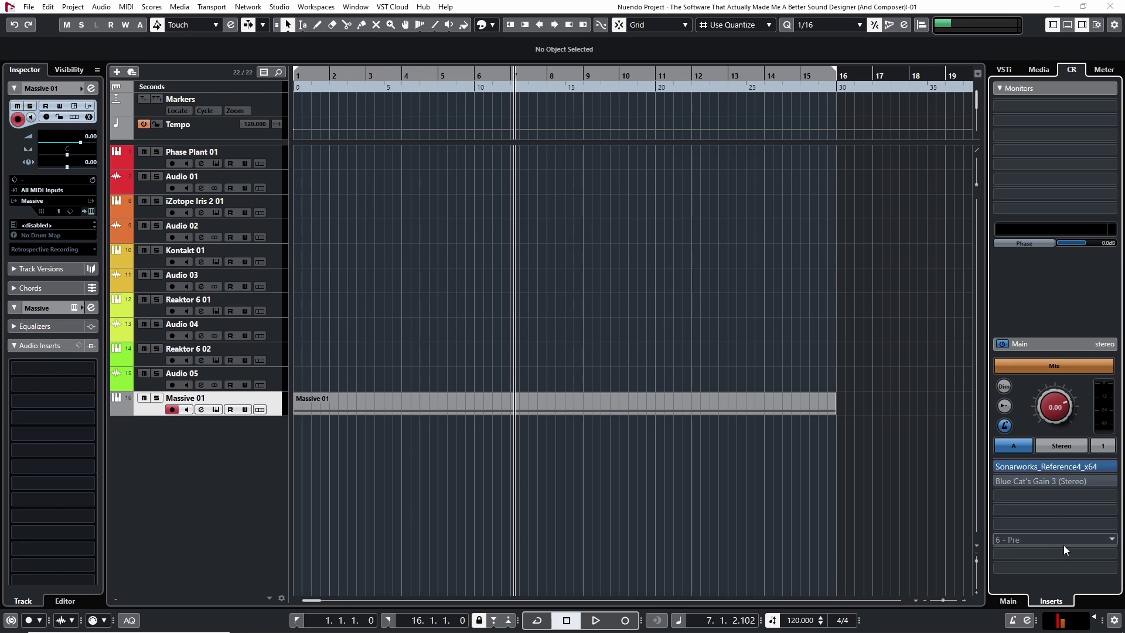
pyautogui.click(1053, 499)
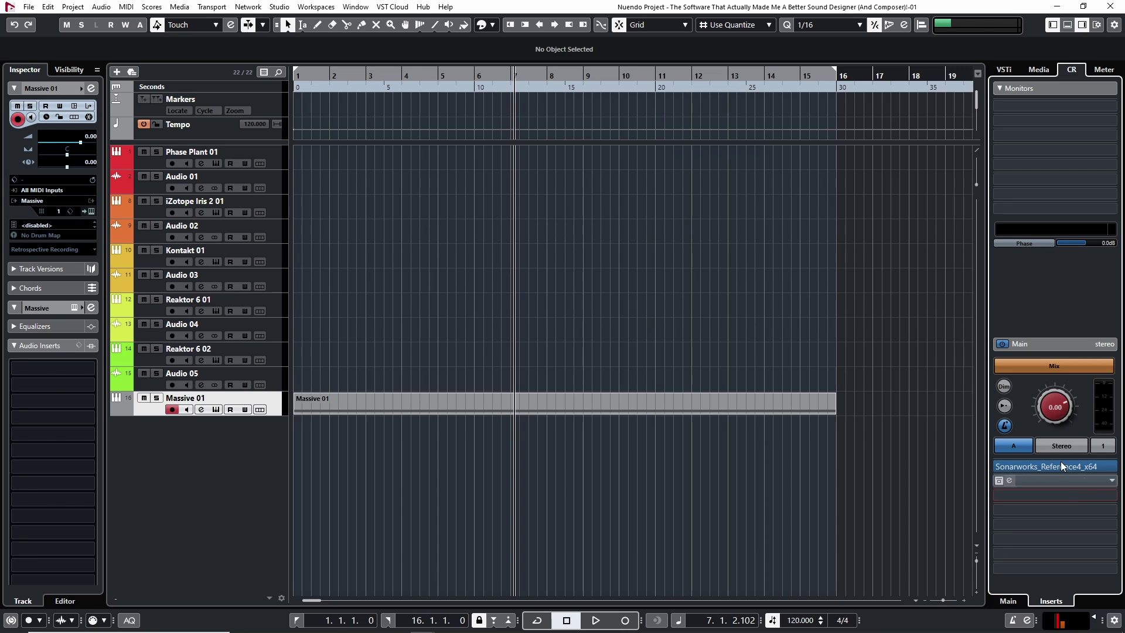
# Open and close the Control Room's Sonarworks_Reference4_x64 insert twice to show where the calibration is applied.
pyautogui.click(1034, 467)
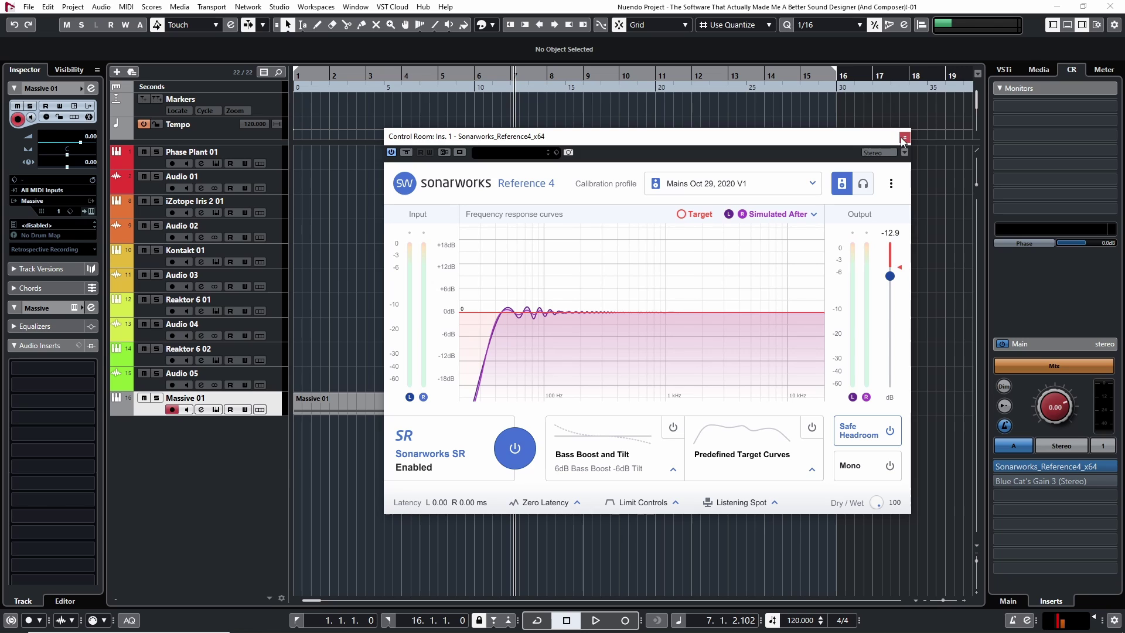
pyautogui.click(903, 138)
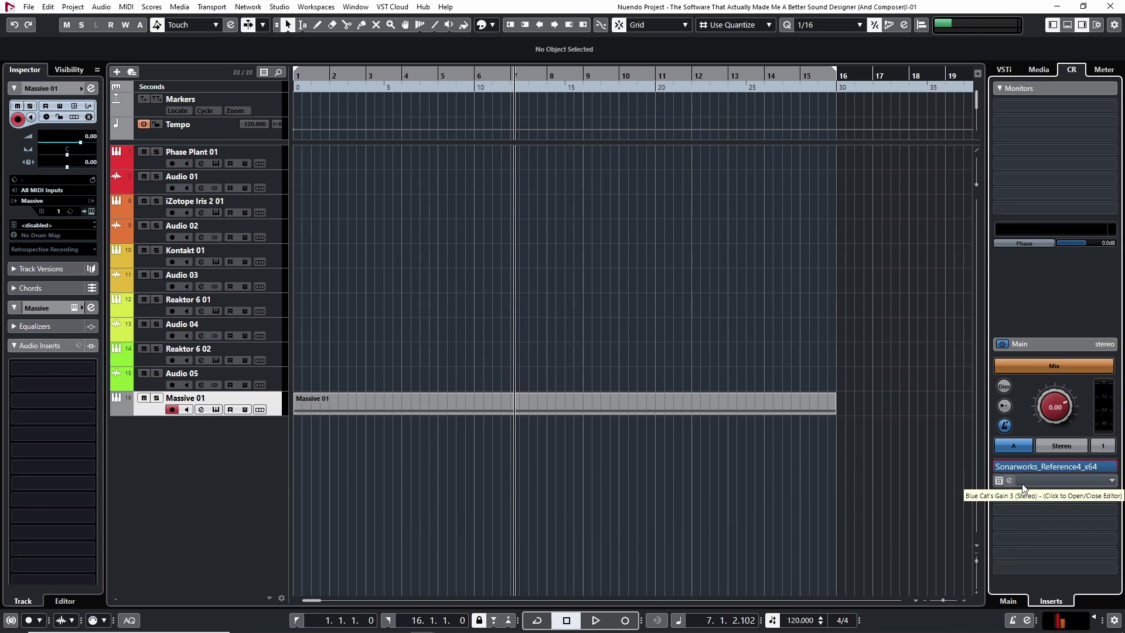
pyautogui.click(1022, 466)
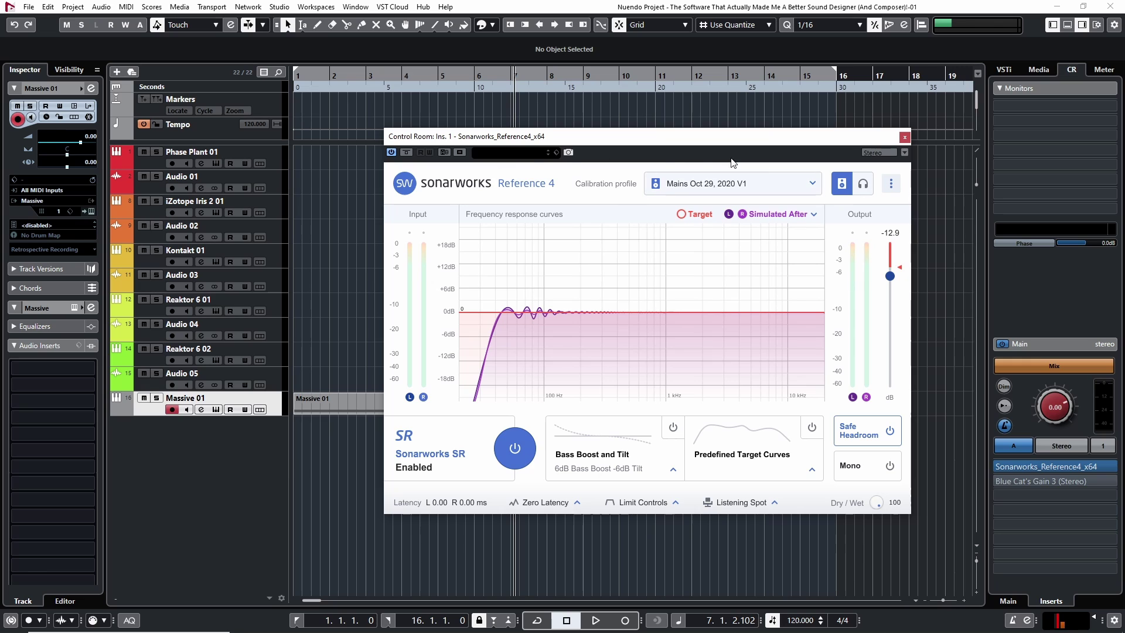
pyautogui.click(905, 137)
# Move the project cursor to bar 5 and select all events in the project.
pyautogui.moveTo(503, 82); pyautogui.dragTo(435, 79)
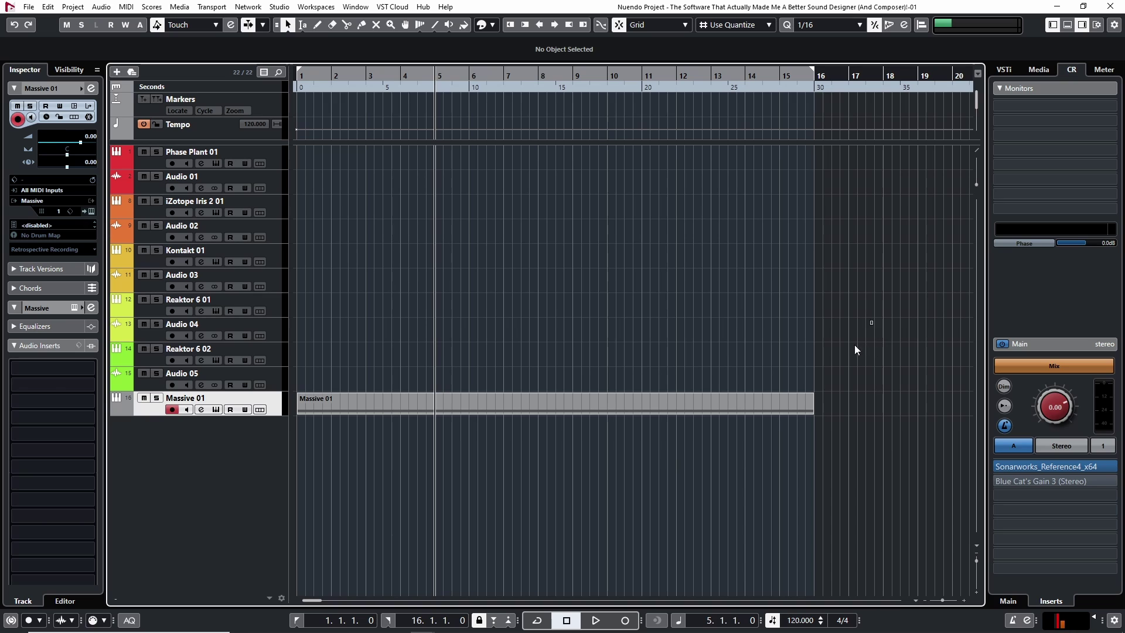
pyautogui.hotkey('ctrl', 'a')
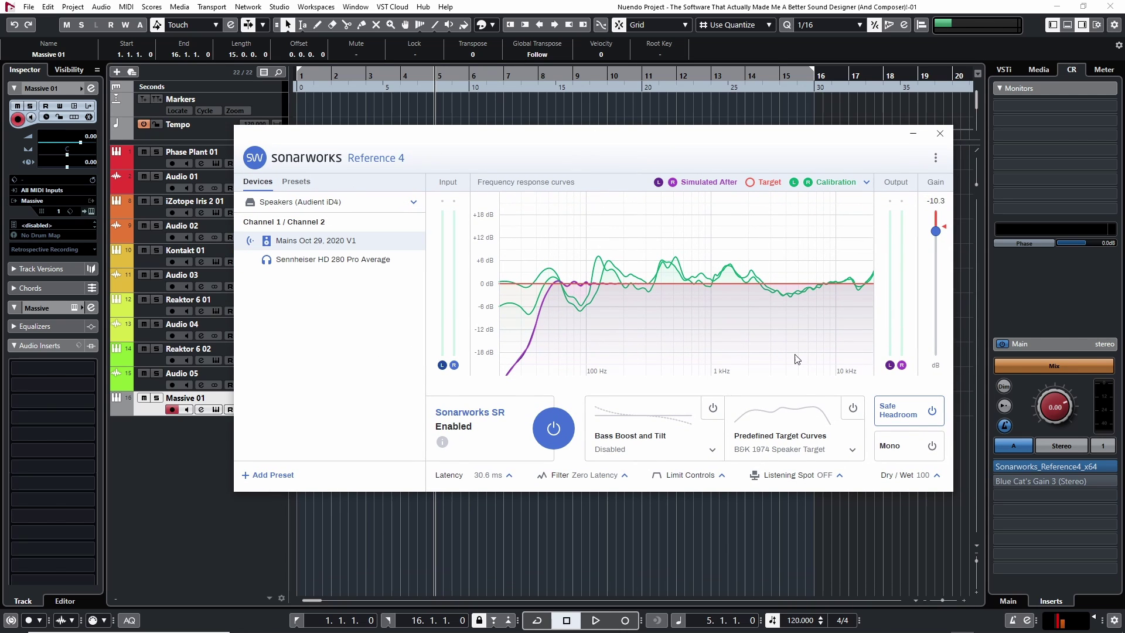
# In the standalone Sonarworks Reference 4 Systemwide app, reposition the window and open the frequency response curve options.
pyautogui.moveTo(689, 159)
pyautogui.mouseDown()
pyautogui.moveTo(732, 167)
pyautogui.moveTo(705, 166)
pyautogui.mouseUp()
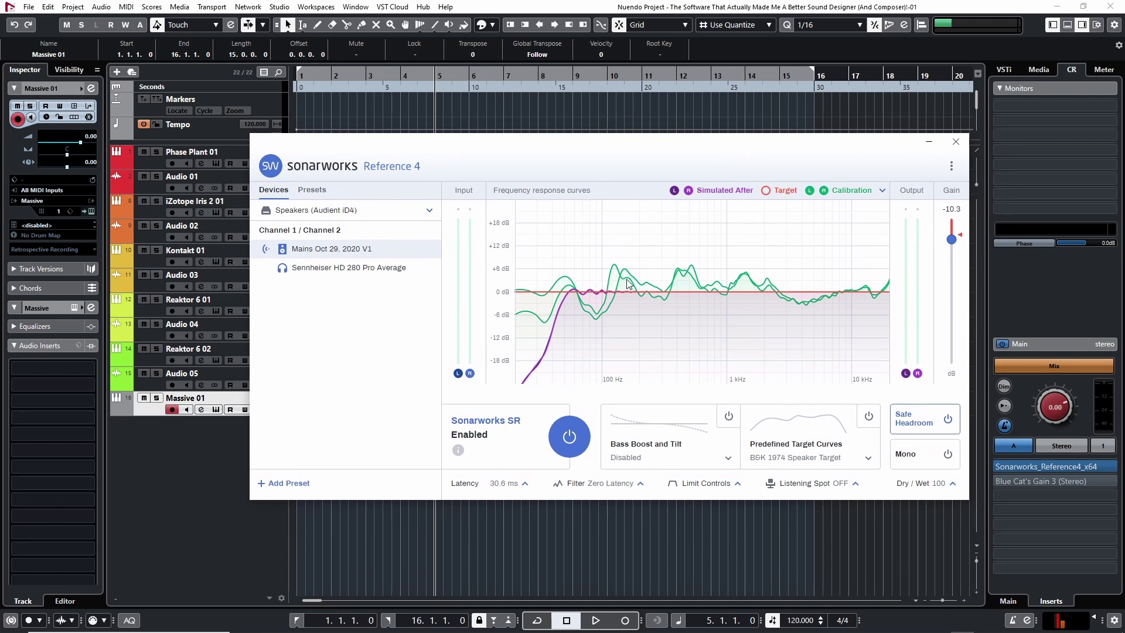
pyautogui.click(883, 191)
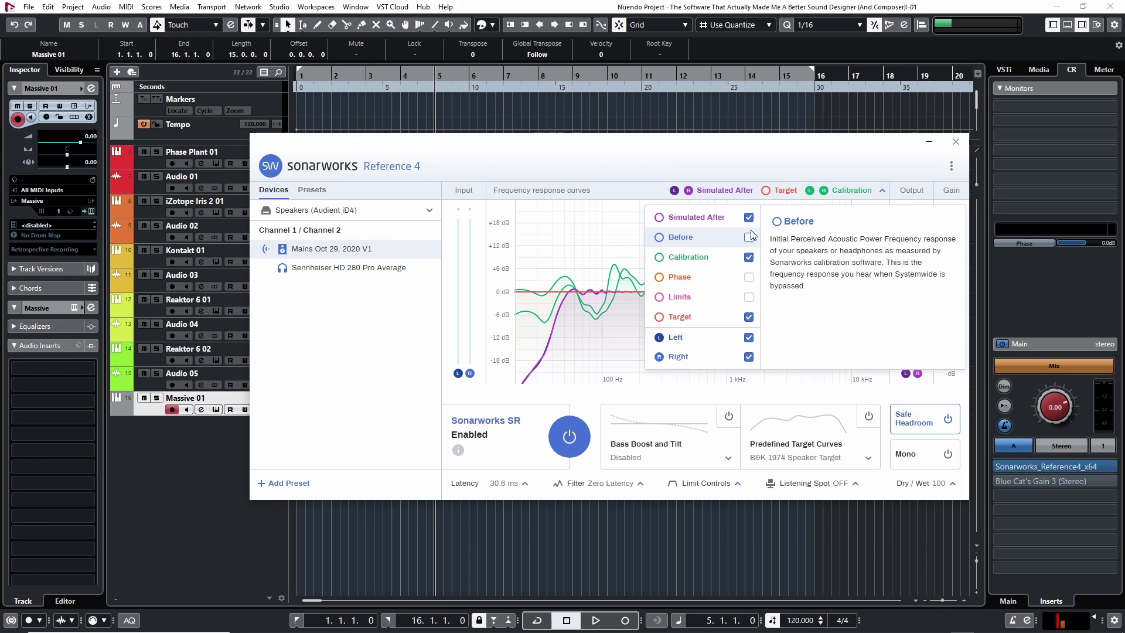